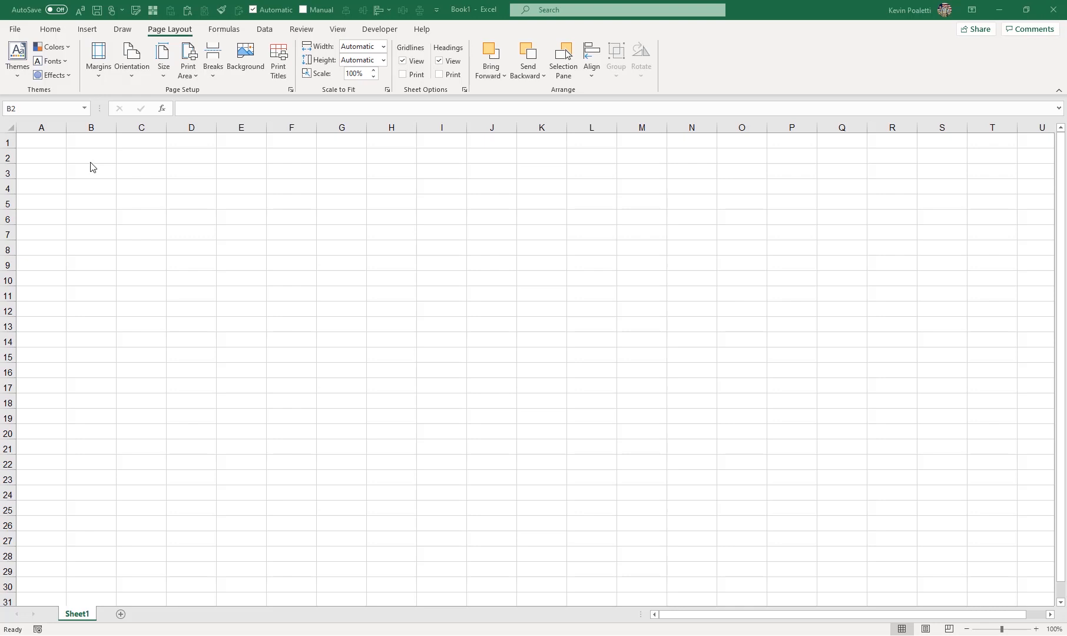
# Step: Enter the numbers 1, 2, 3 and 4 in cells B2 to B5
pyautogui.click(91, 163)
pyautogui.write('1')
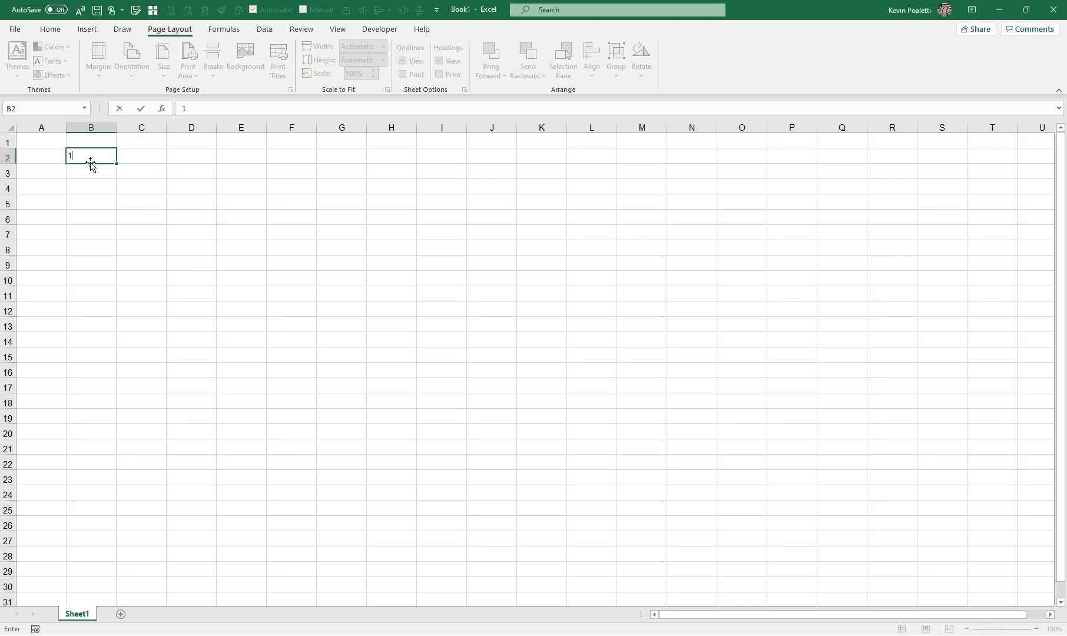
pyautogui.press('Return')
pyautogui.write('2')
pyautogui.press('Return')
pyautogui.write('3')
pyautogui.press('Return')
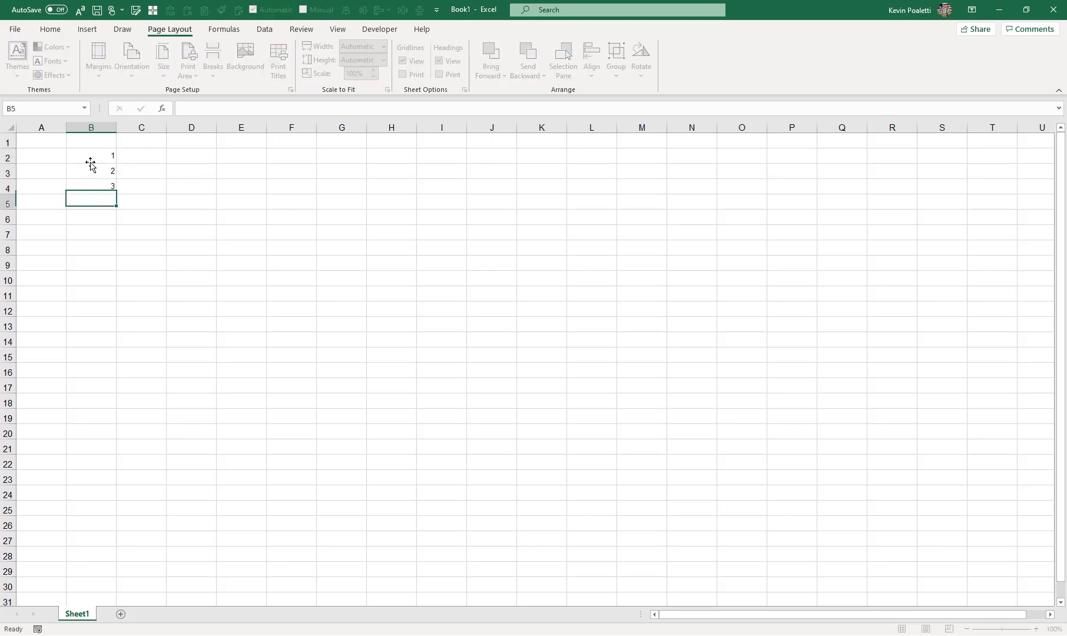
pyautogui.write('4')
pyautogui.press('Return')
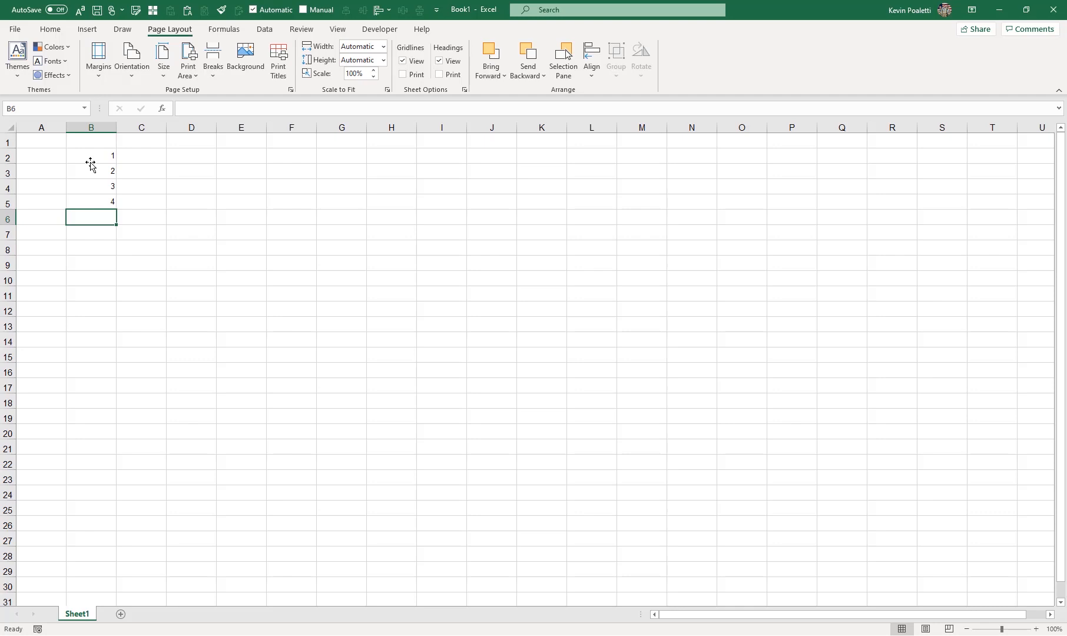
# Step: Copy the value 1 down column B to row 22 with the fill handle, then clear that filled range
pyautogui.click(96, 157)
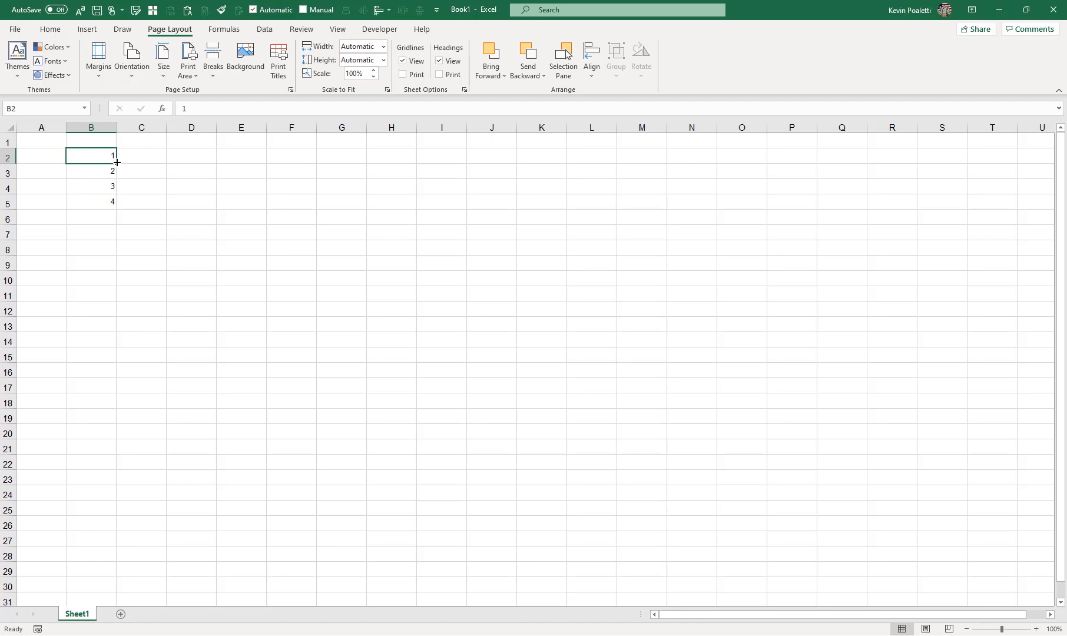
pyautogui.moveTo(117, 163); pyautogui.dragTo(107, 463)
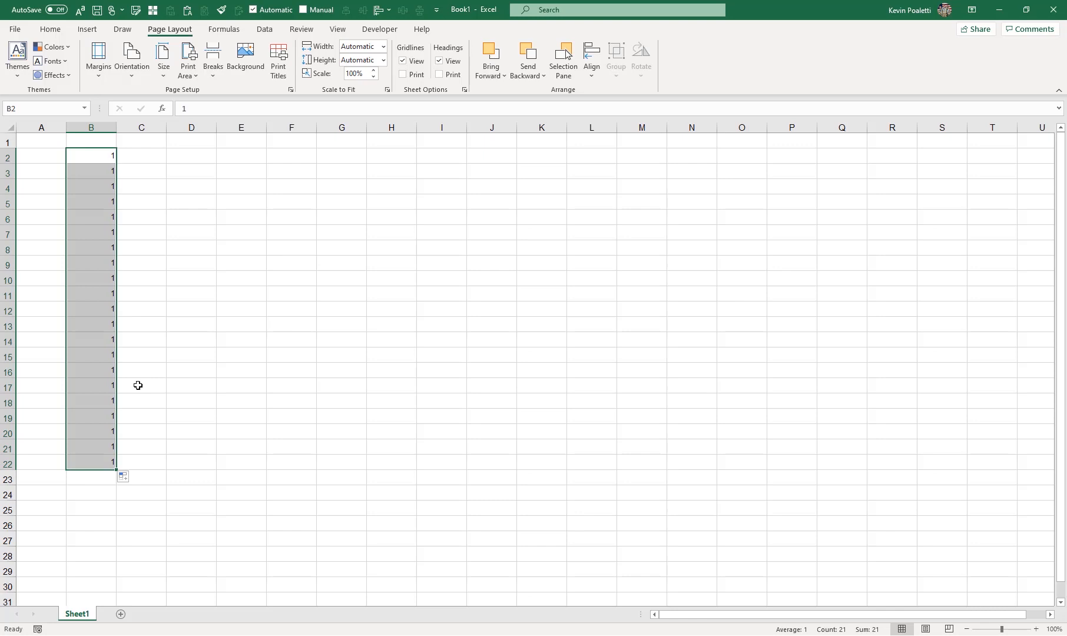
pyautogui.press('Delete')
# Step: Enter 1 and 2 in B2:B3 and extend the series down to B21 to number 1 through 20
pyautogui.write('1')
pyautogui.press('Return')
pyautogui.write('2')
pyautogui.press('Return')
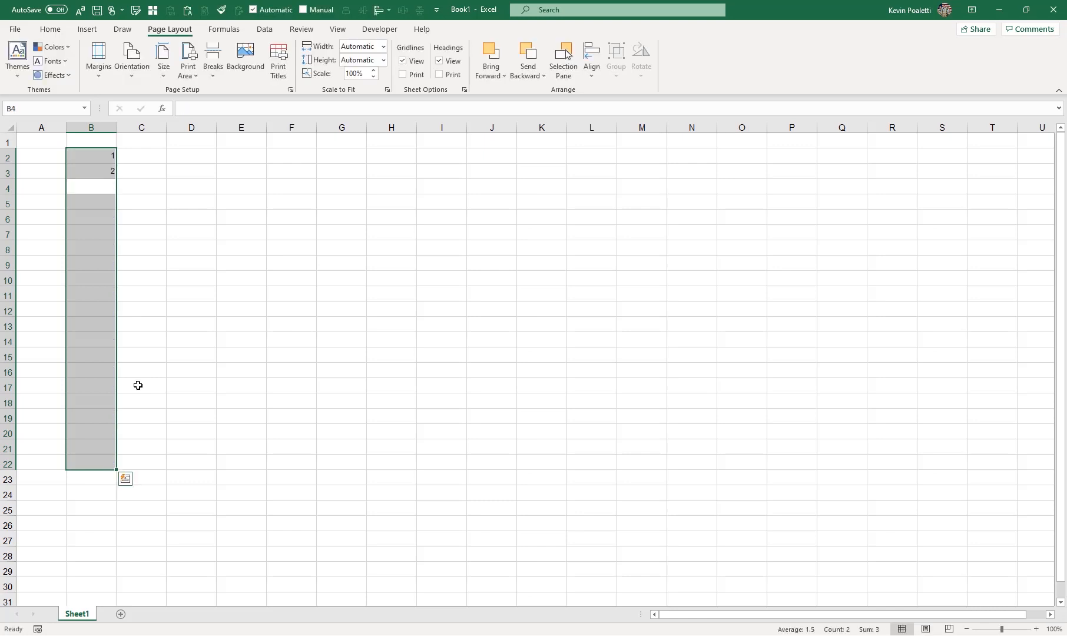
pyautogui.click(108, 155)
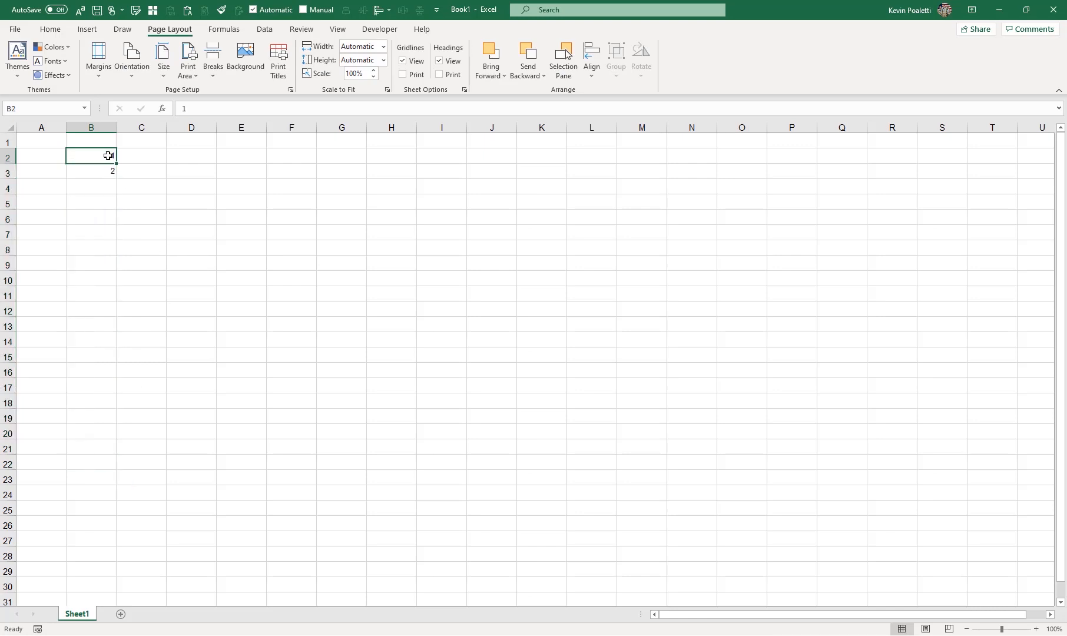
pyautogui.moveTo(108, 155); pyautogui.dragTo(104, 450)
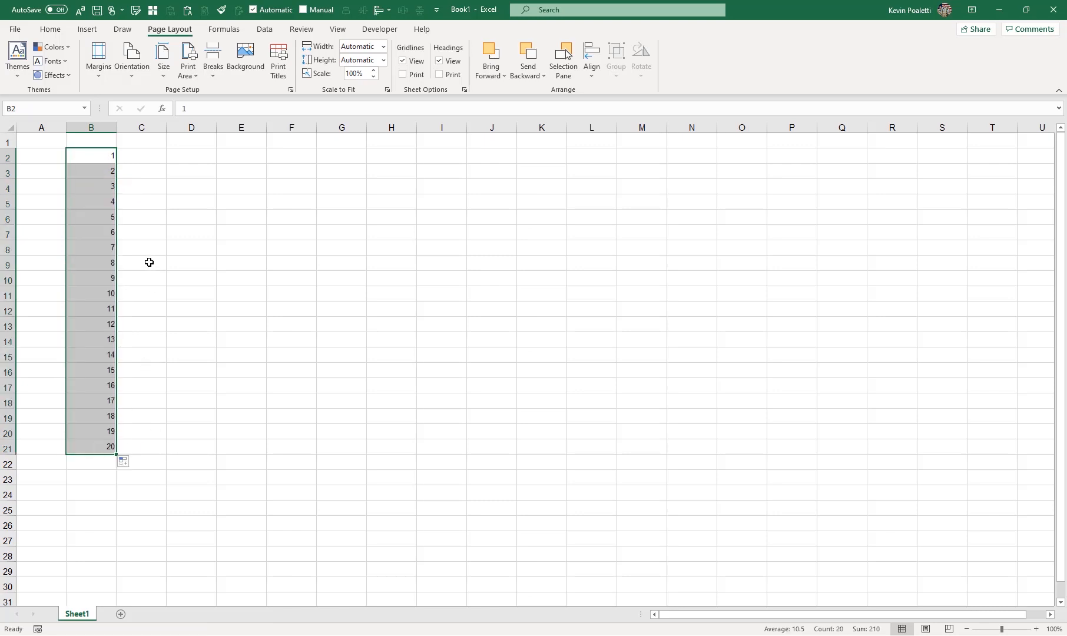
# Step: Enter 2, 4 and 6 in D2:D4 and extend the even-number series down to D21
pyautogui.moveTo(146, 204); pyautogui.dragTo(167, 152)
pyautogui.click(180, 156)
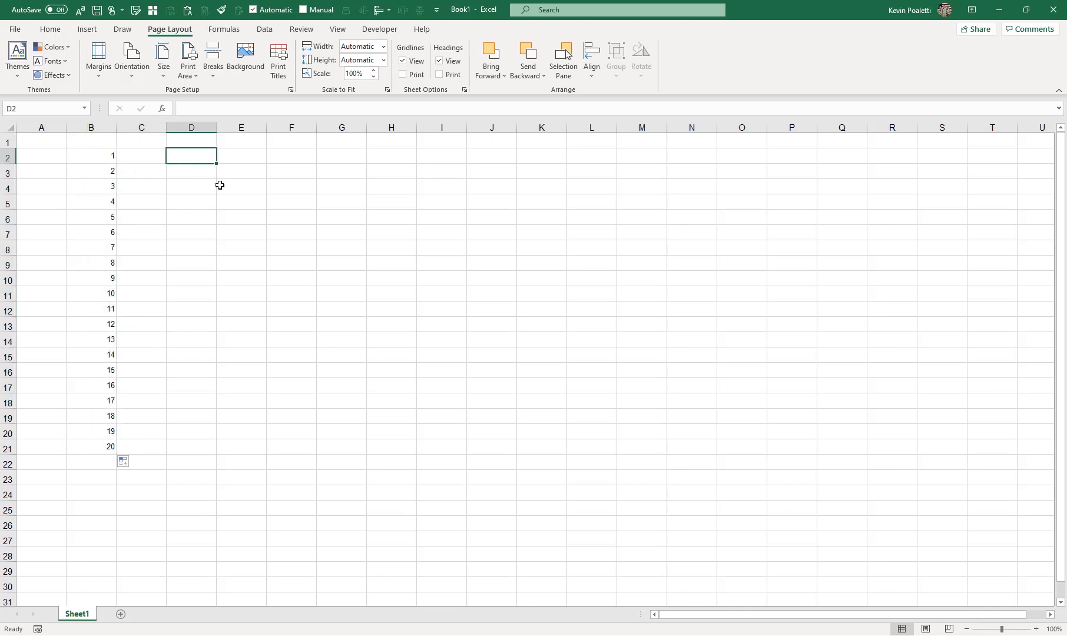
pyautogui.write('2')
pyautogui.press('Return')
pyautogui.write('4')
pyautogui.press('Return')
pyautogui.write('6')
pyautogui.press('Return')
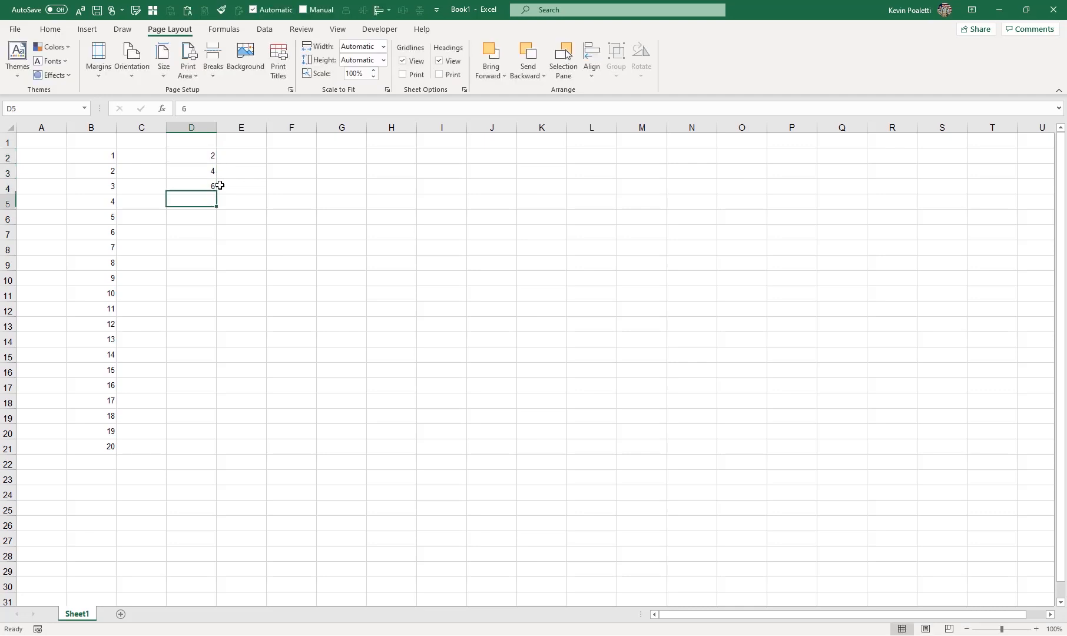
pyautogui.moveTo(198, 157); pyautogui.dragTo(191, 459)
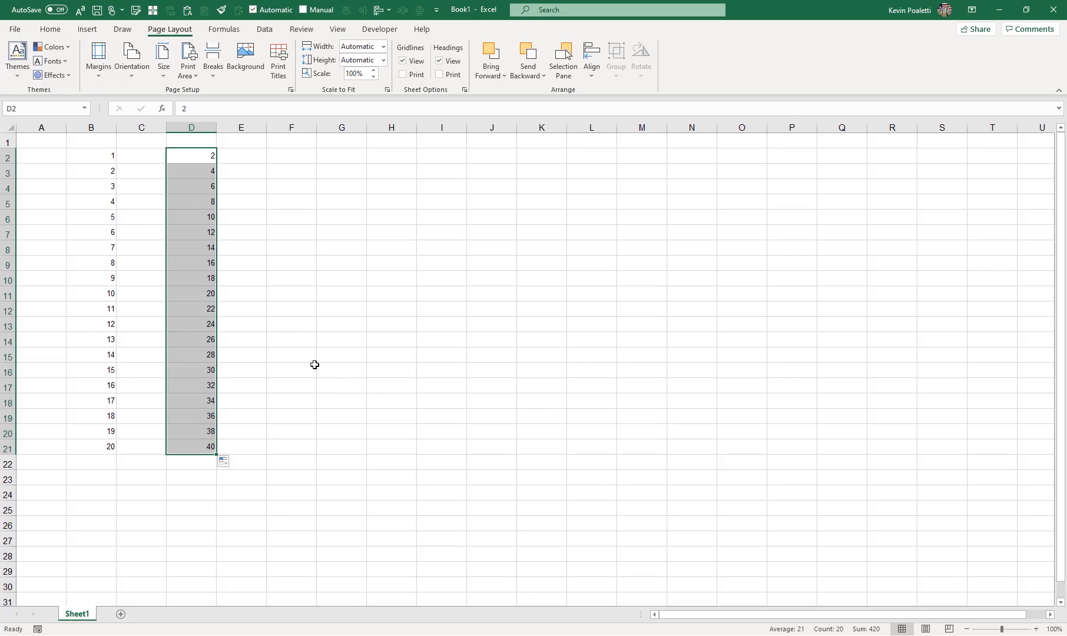
# Step: Enter January in F2 and fill the month names down to December in F13
pyautogui.click(295, 157)
pyautogui.write('January')
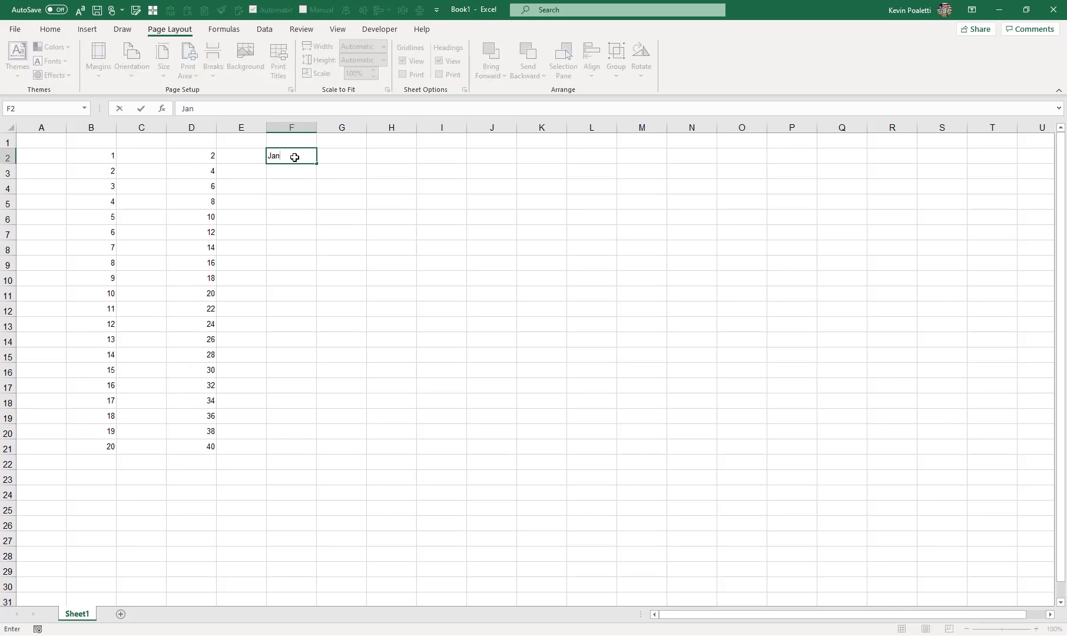
pyautogui.hotkey('ctrl', 'Return')
pyautogui.moveTo(316, 163); pyautogui.dragTo(319, 337)
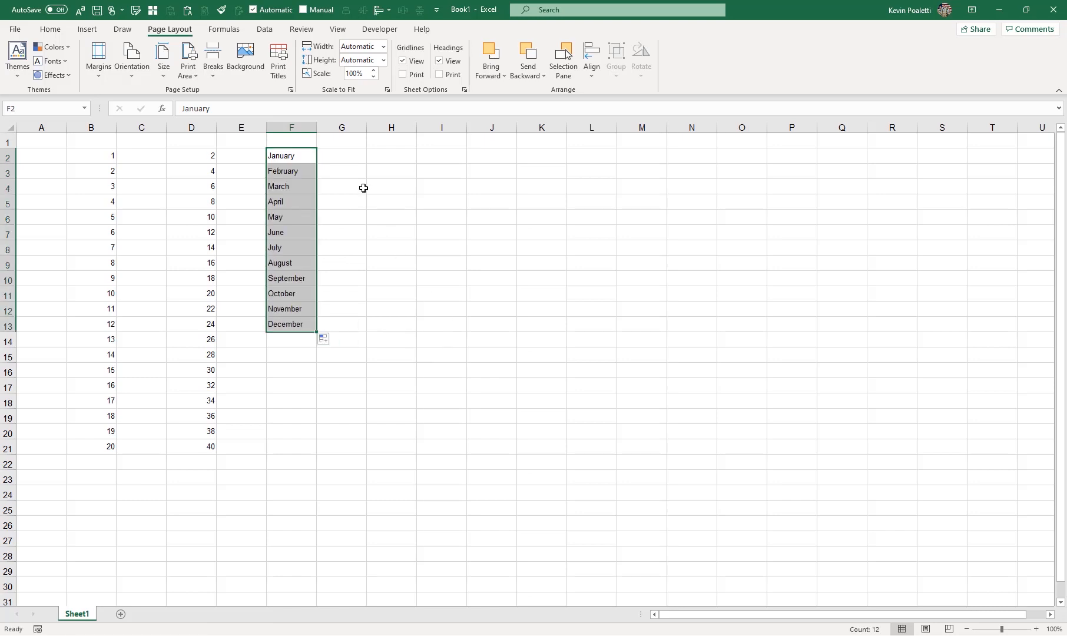
# Step: Enter the date 4-Jul-00 in H2 and fill consecutive daily dates down to H10
pyautogui.click(372, 161)
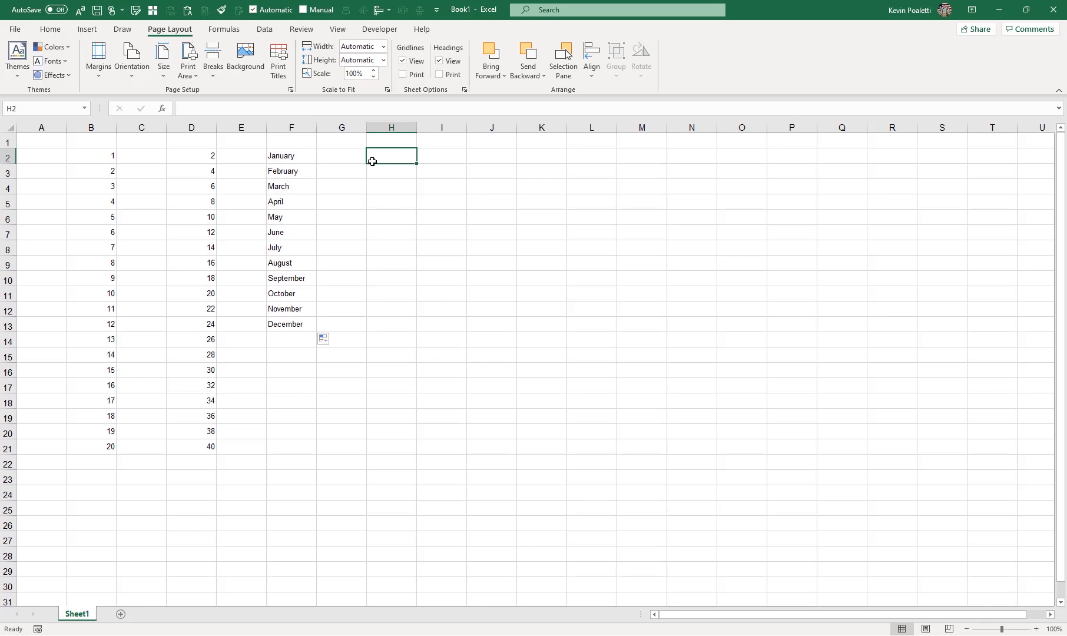
pyautogui.write('4-Jul-00')
pyautogui.press('Return')
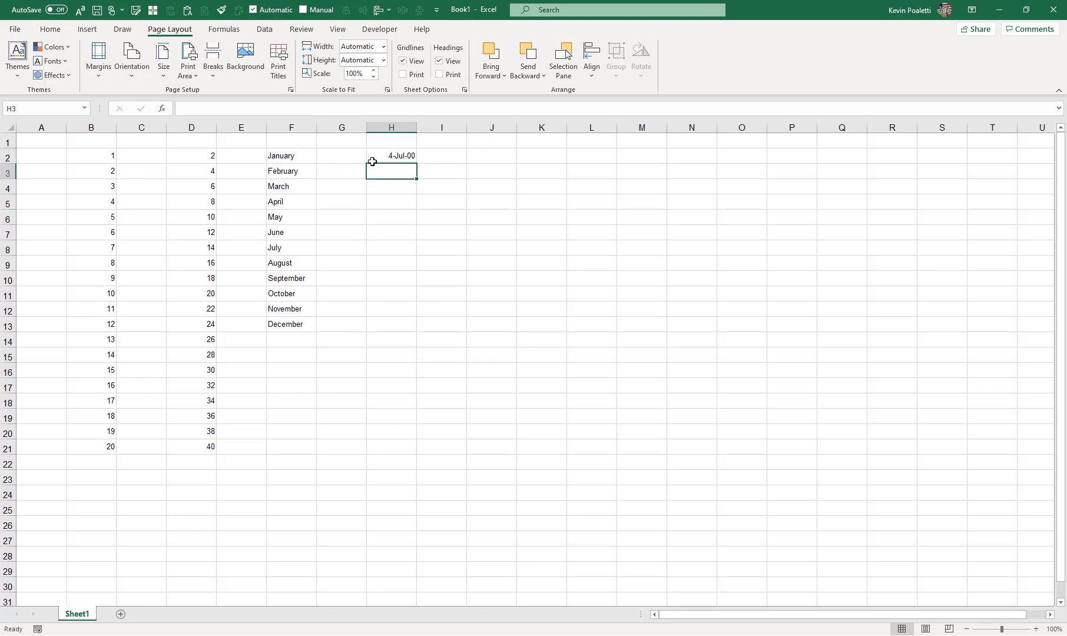
pyautogui.click(409, 156)
pyautogui.moveTo(416, 163); pyautogui.dragTo(417, 283)
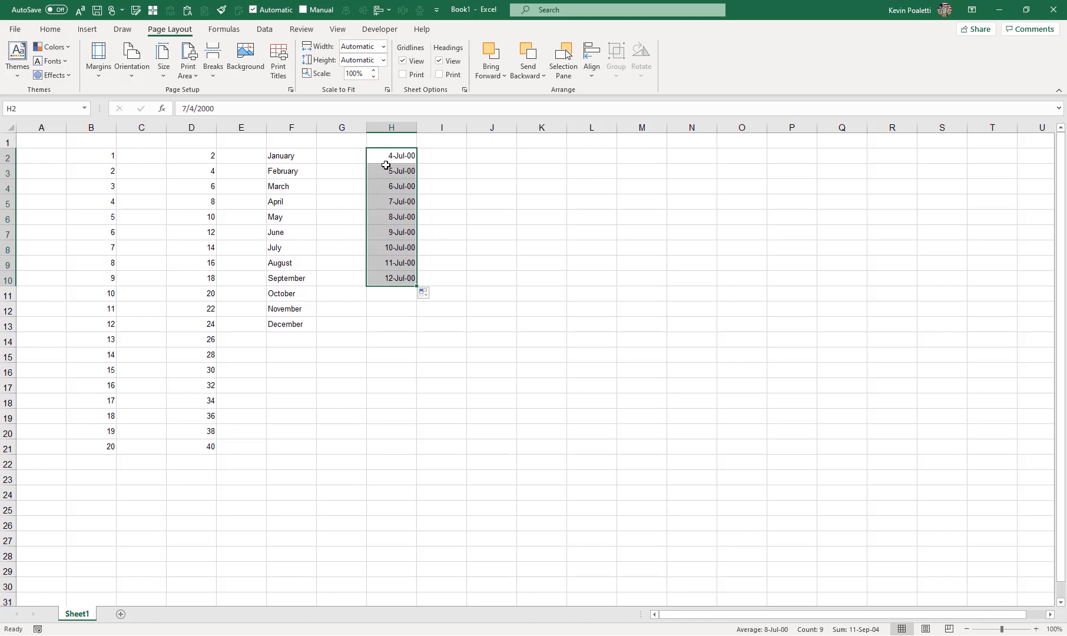
# Step: Enter 11-jul-00 in H3 and extend the weekly date series from H2:H3 down to H13
pyautogui.click(399, 173)
pyautogui.write('11-jul-00')
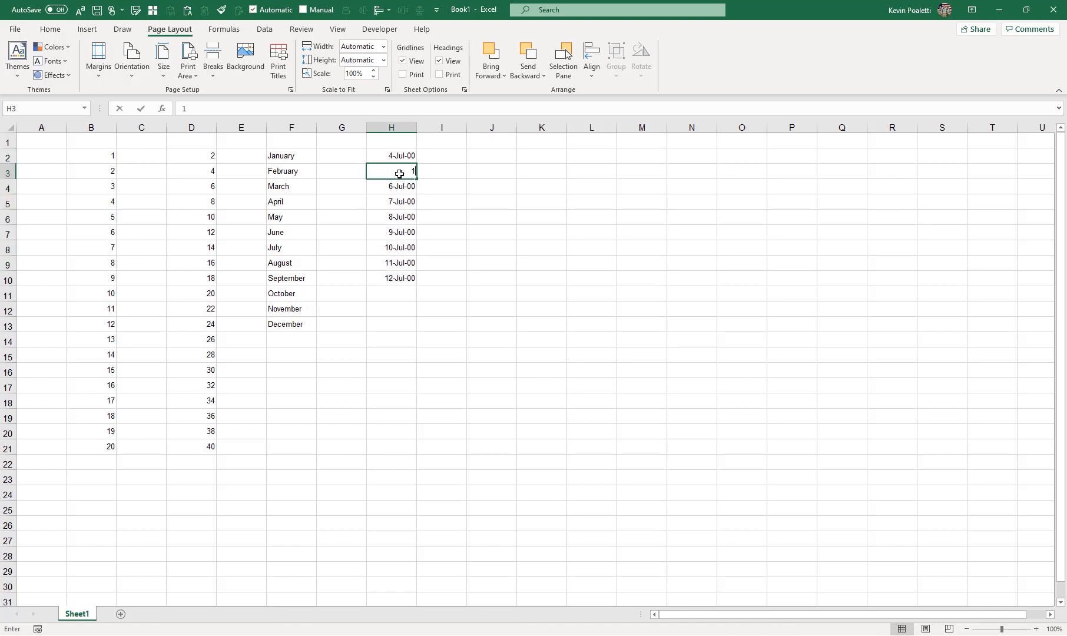
pyautogui.press('Return')
pyautogui.moveTo(406, 157); pyautogui.dragTo(416, 337)
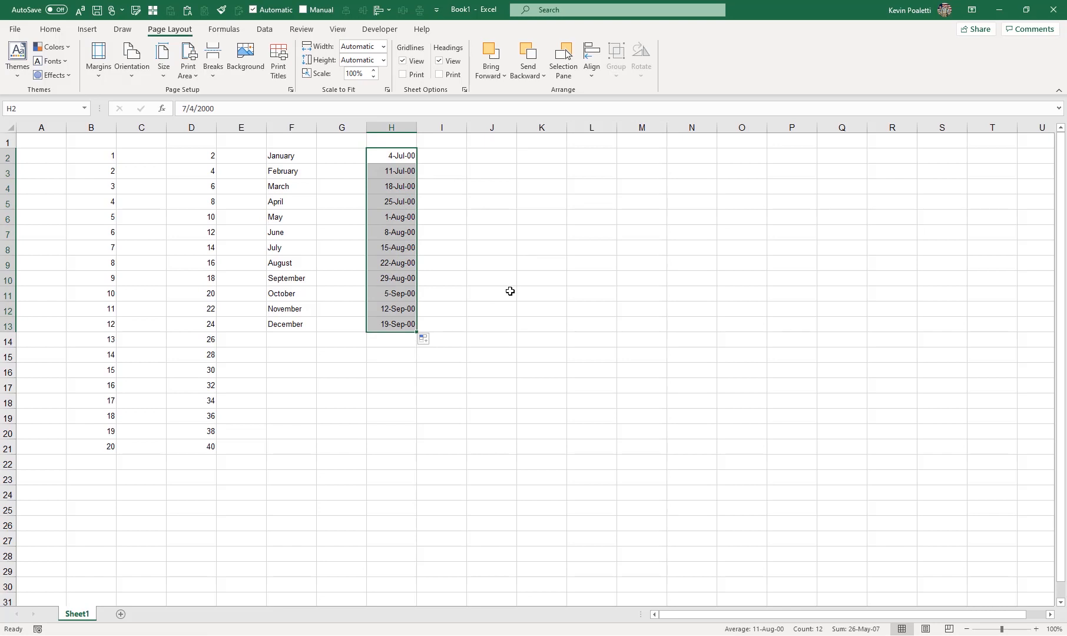
# Step: Enter 1 and 2 in cells K2 and K3
pyautogui.press('Right')
pyautogui.press('Right')
pyautogui.press('Right')
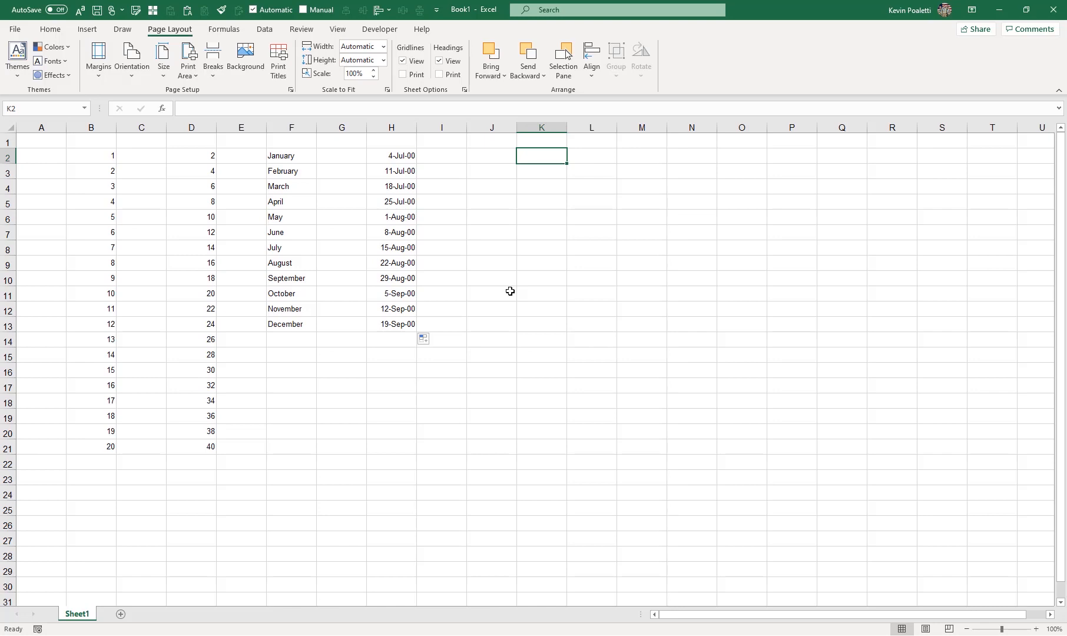
pyautogui.write('1')
pyautogui.press('Return')
pyautogui.write('2')
pyautogui.press('Return')
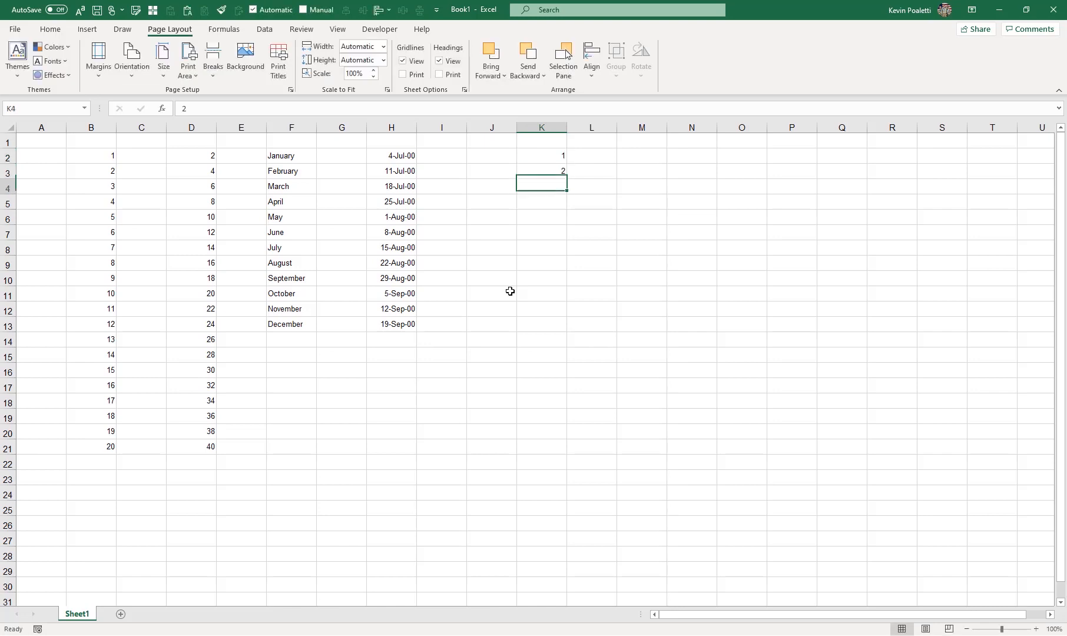
# Step: Give cell K3 a light gray fill color
pyautogui.click(521, 171)
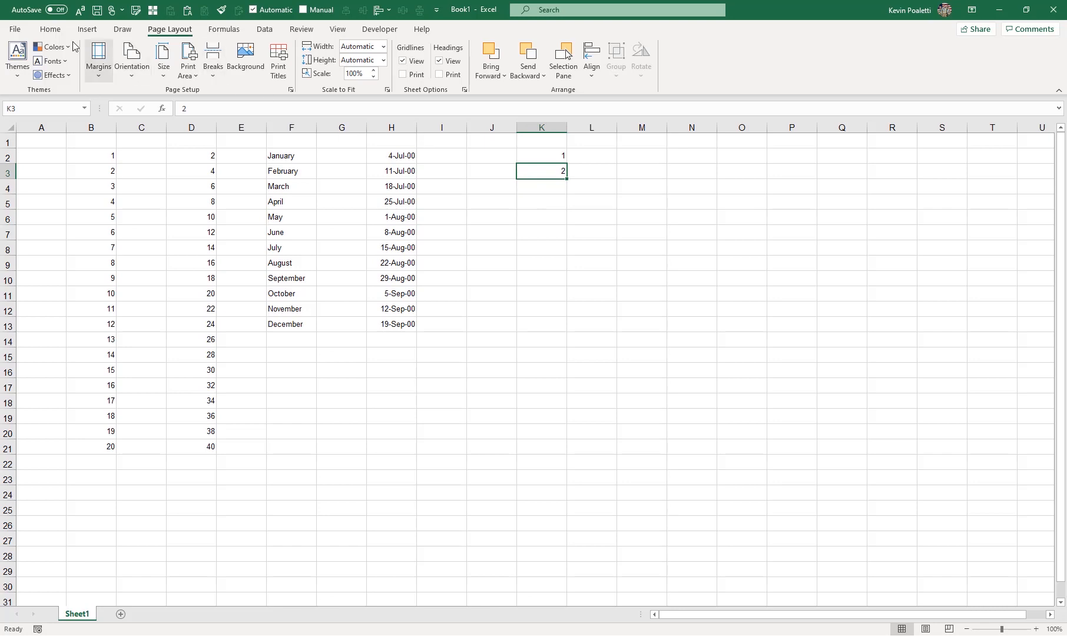
pyautogui.click(51, 30)
pyautogui.click(200, 70)
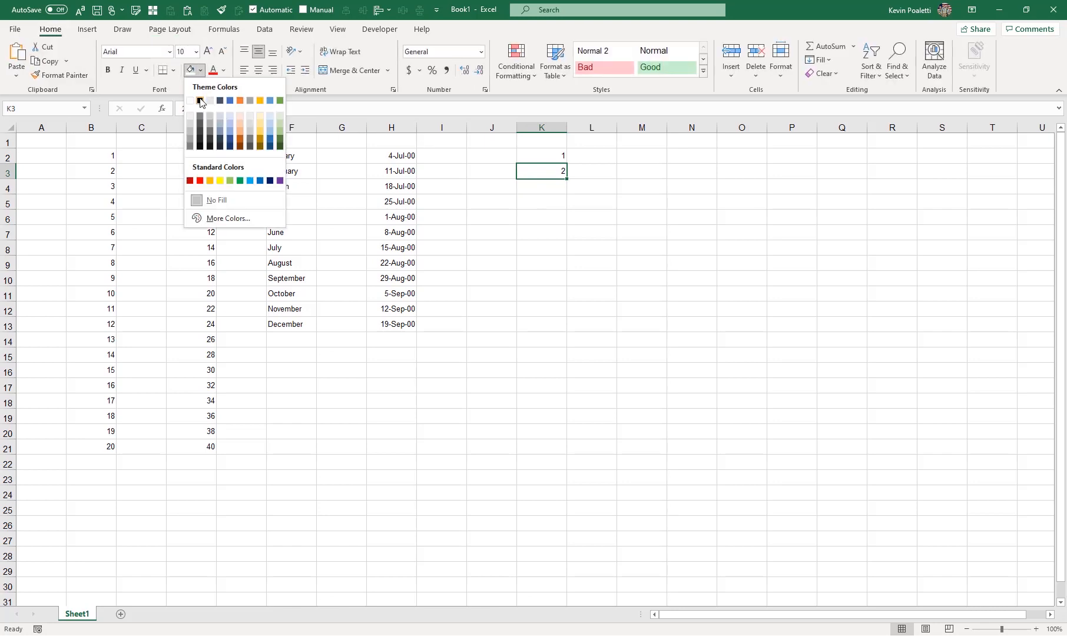
pyautogui.click(190, 124)
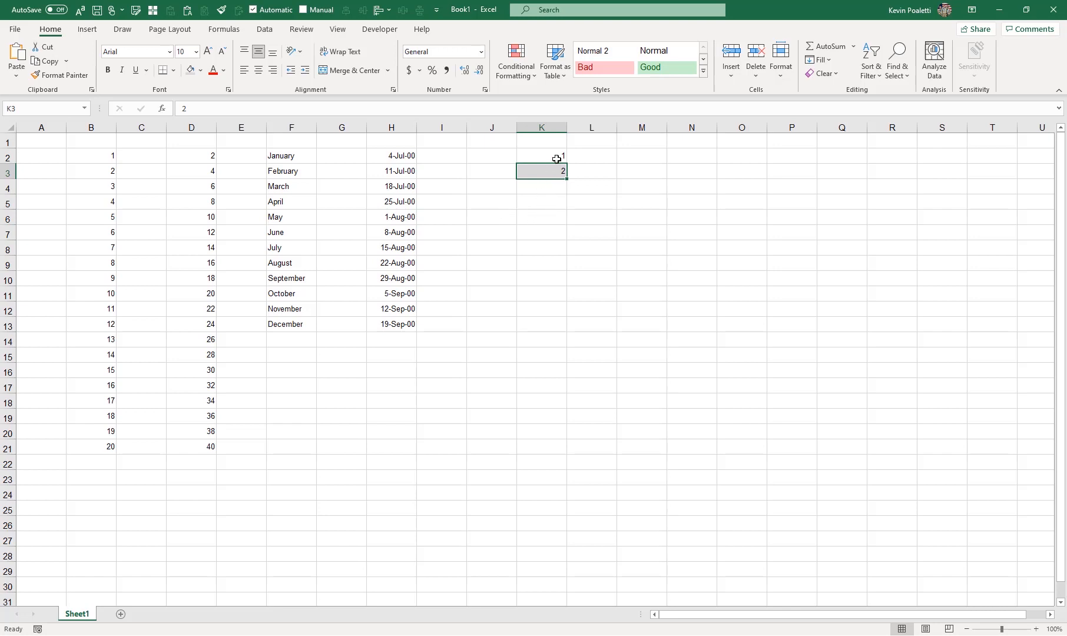
# Step: Extend the numbered, alternately shaded K2:K3 pattern down to K17 and view its Auto Fill Options
pyautogui.moveTo(557, 155); pyautogui.dragTo(558, 388)
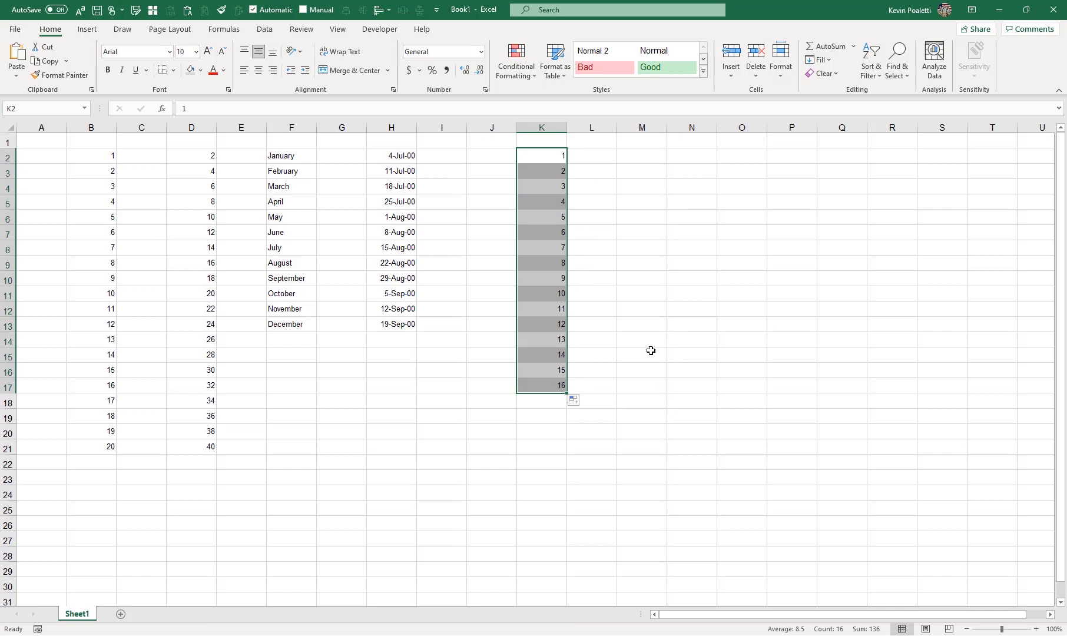
pyautogui.click(626, 157)
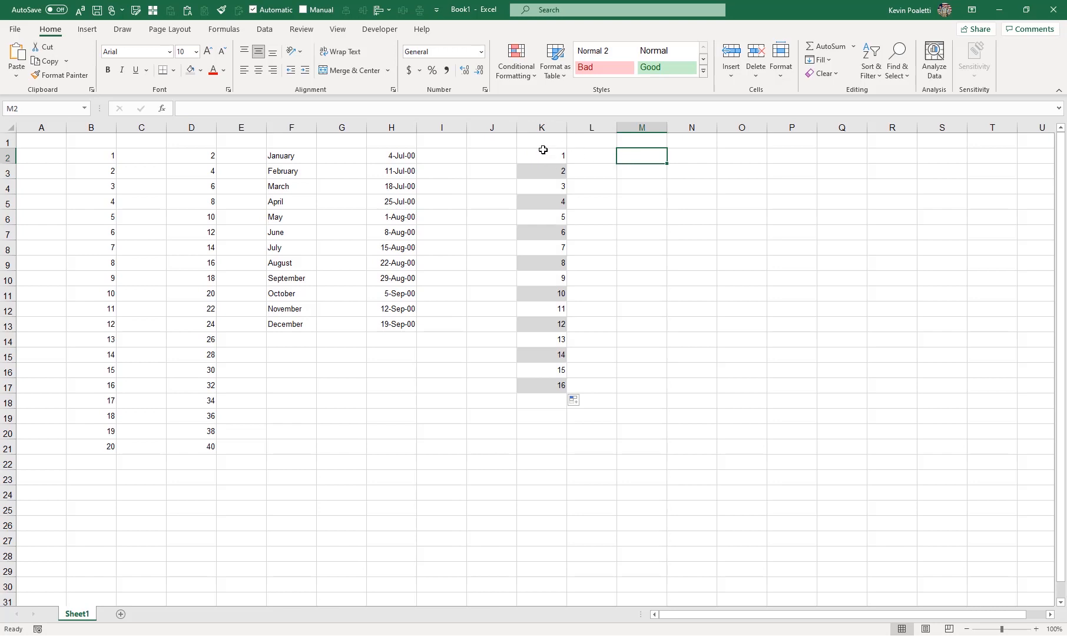
pyautogui.click(582, 405)
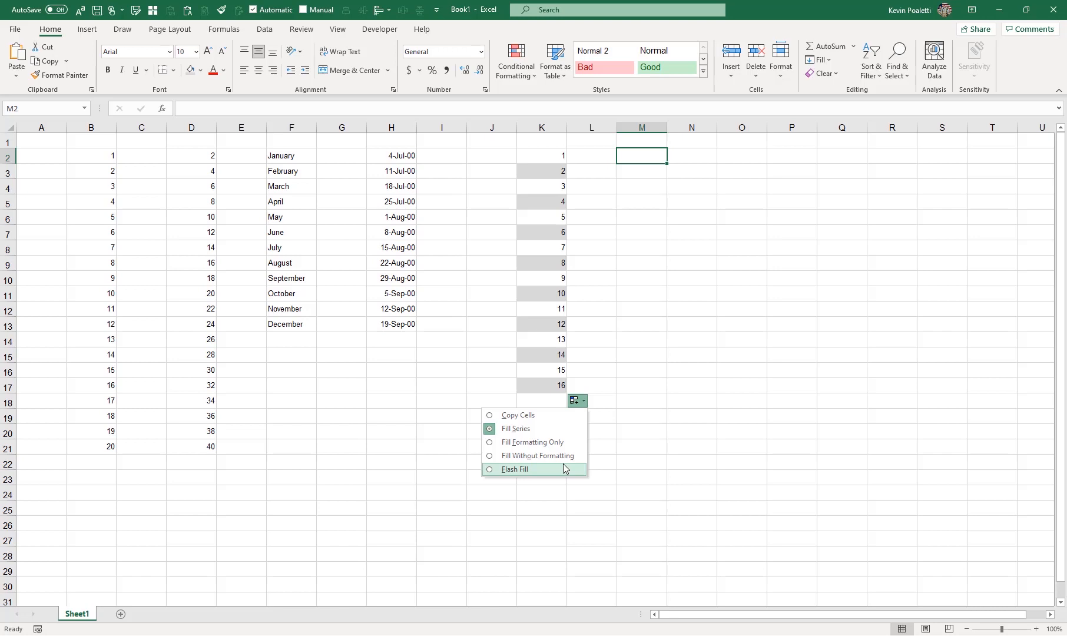
pyautogui.click(612, 158)
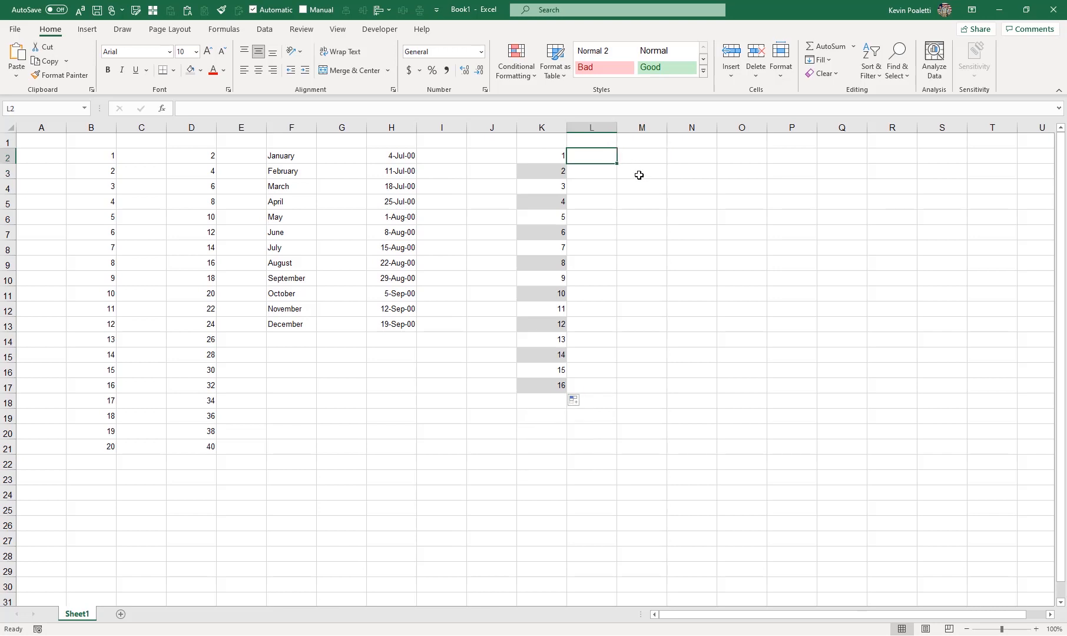
# Step: Enter 5 and 10 in L2:L3 and fill the multiples-of-five series down to L17, matching column K
pyautogui.write('5')
pyautogui.press('Return')
pyautogui.write('10')
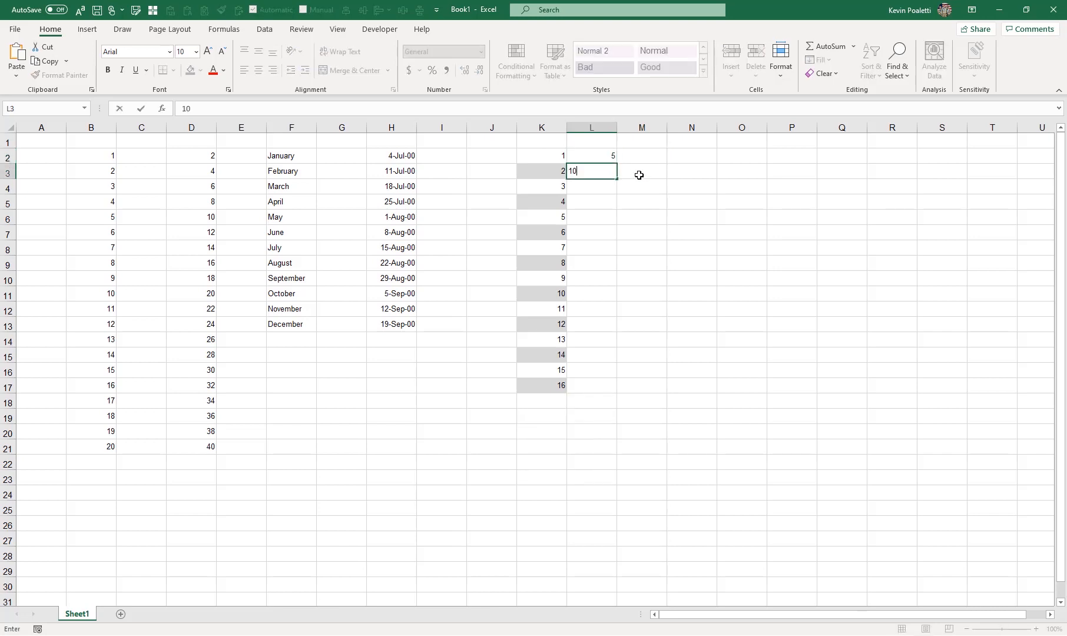
pyautogui.press('Return')
pyautogui.moveTo(612, 157); pyautogui.dragTo(618, 254)
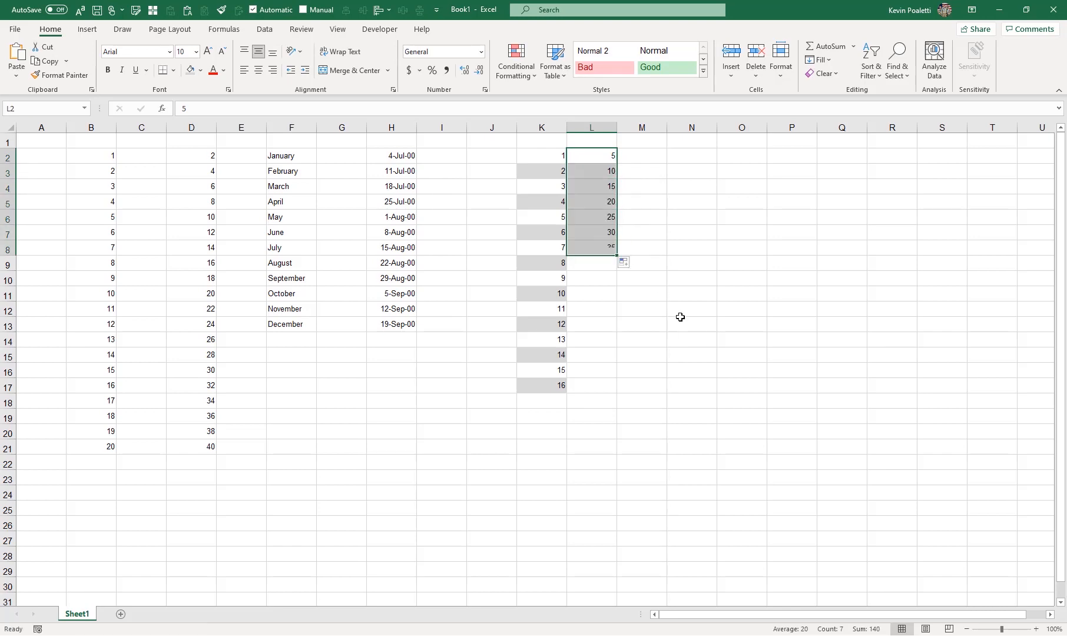
pyautogui.doubleClick(619, 254)
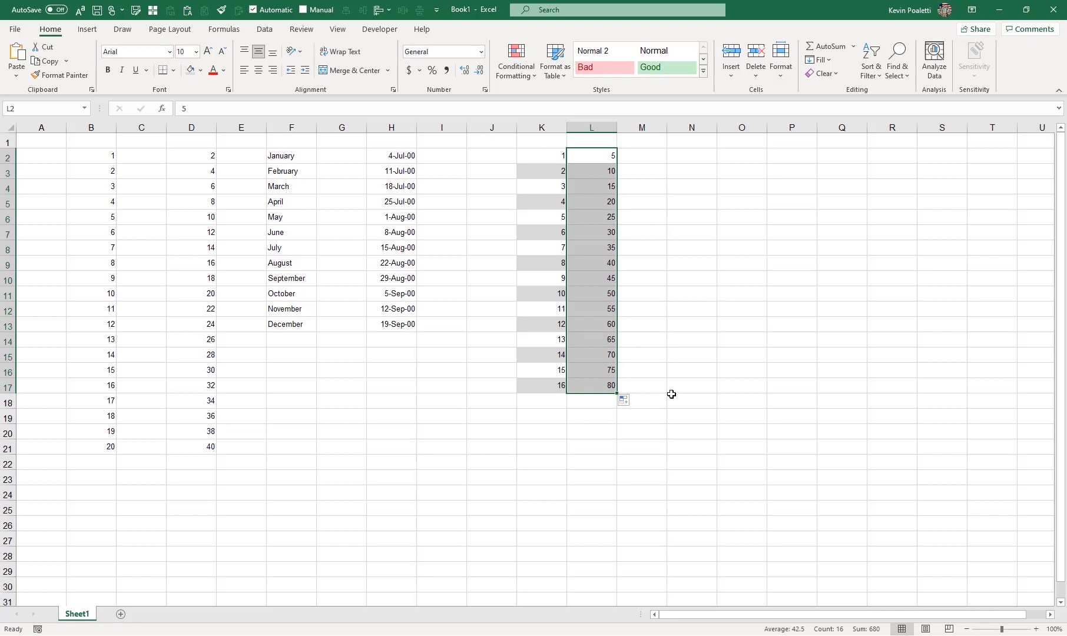
# Step: Enter 5 and 10 in cells N2 and N3
pyautogui.moveTo(546, 155); pyautogui.dragTo(550, 386)
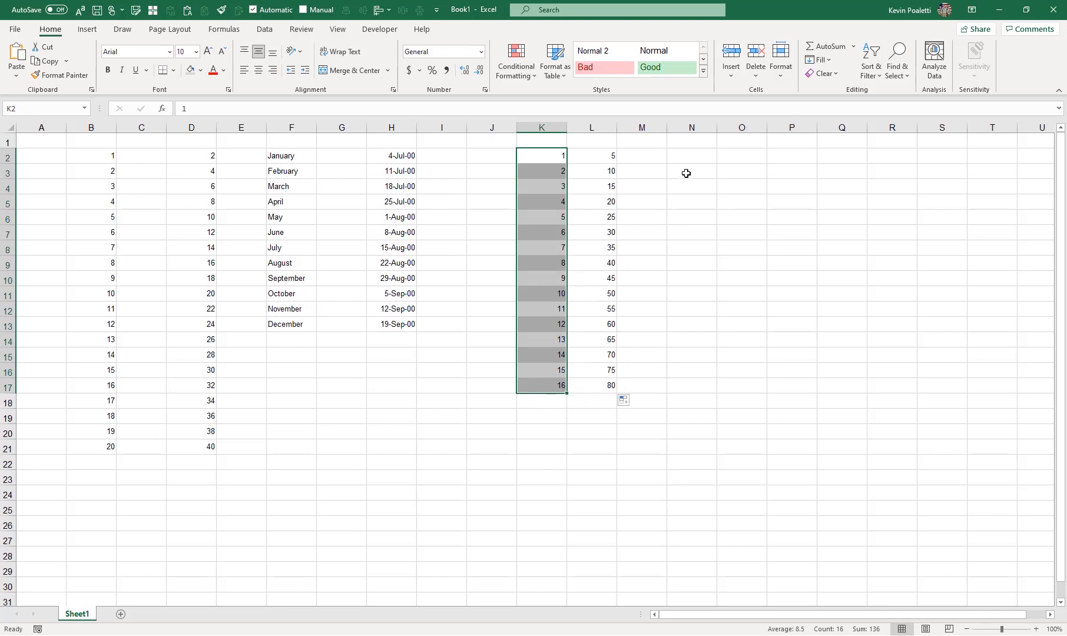
pyautogui.click(682, 158)
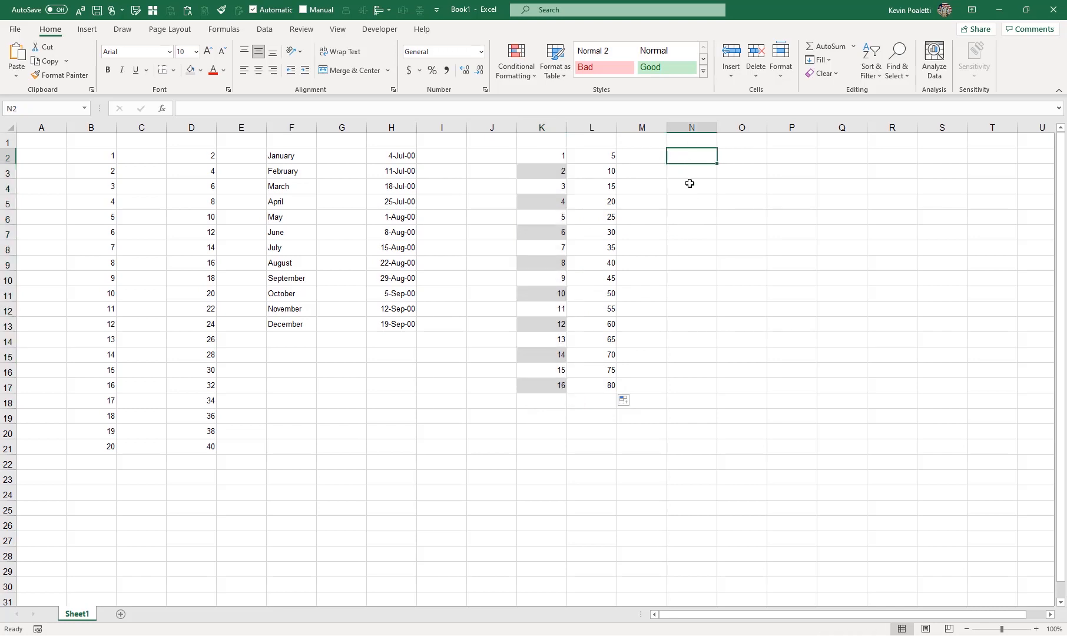
pyautogui.write('5')
pyautogui.press('Return')
pyautogui.write('10')
pyautogui.press('Return')
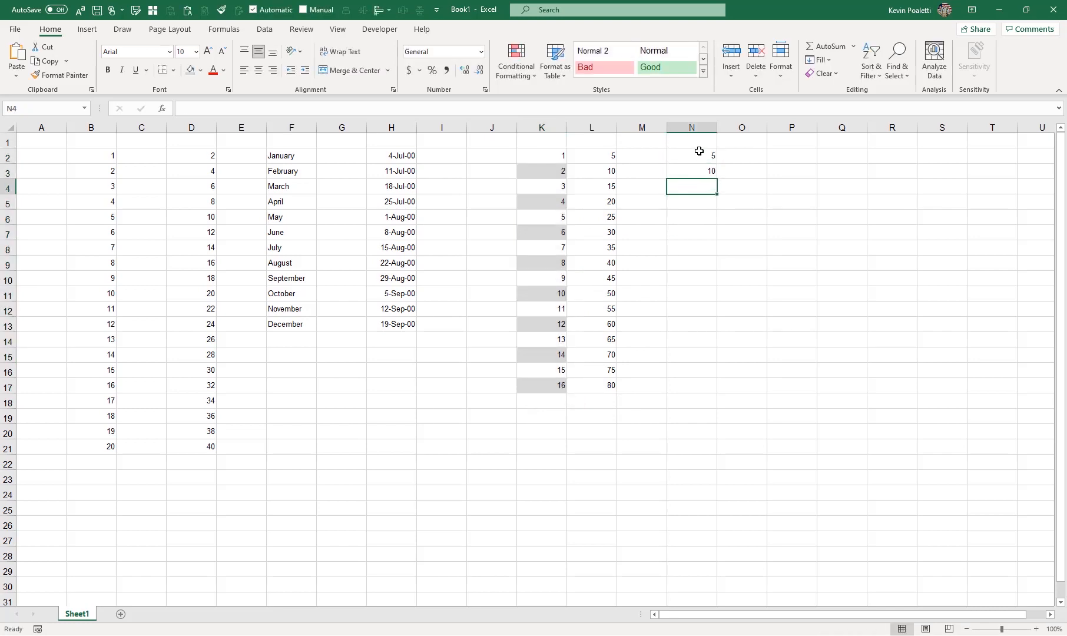
# Step: Auto-fill the N2:N3 multiples-of-five series down to N17, alongside the existing columns
pyautogui.moveTo(699, 152); pyautogui.dragTo(707, 170)
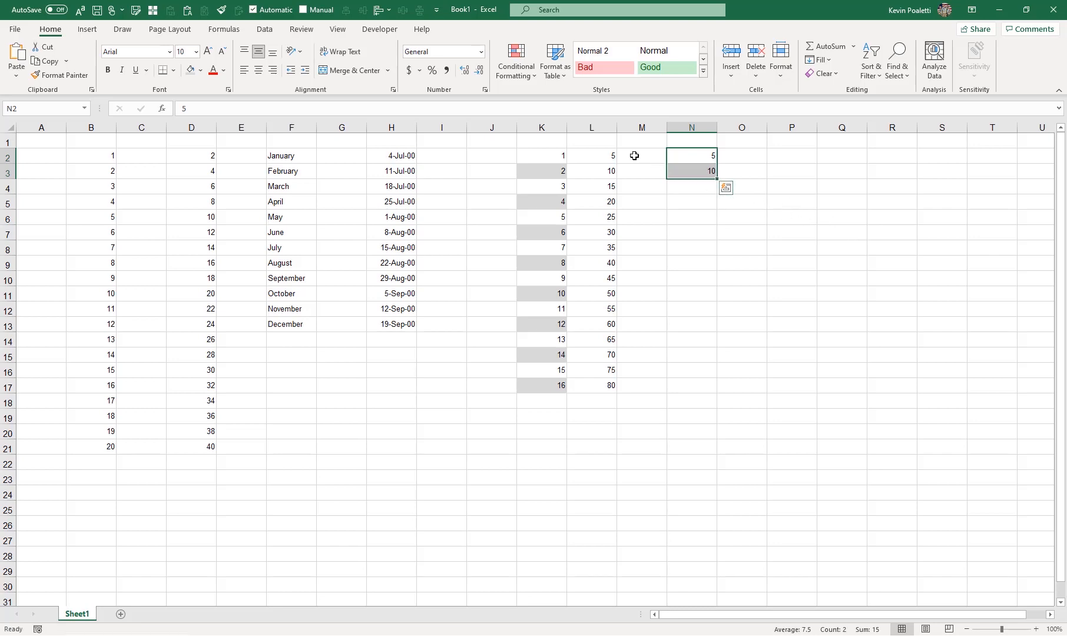
pyautogui.moveTo(635, 156); pyautogui.dragTo(700, 175)
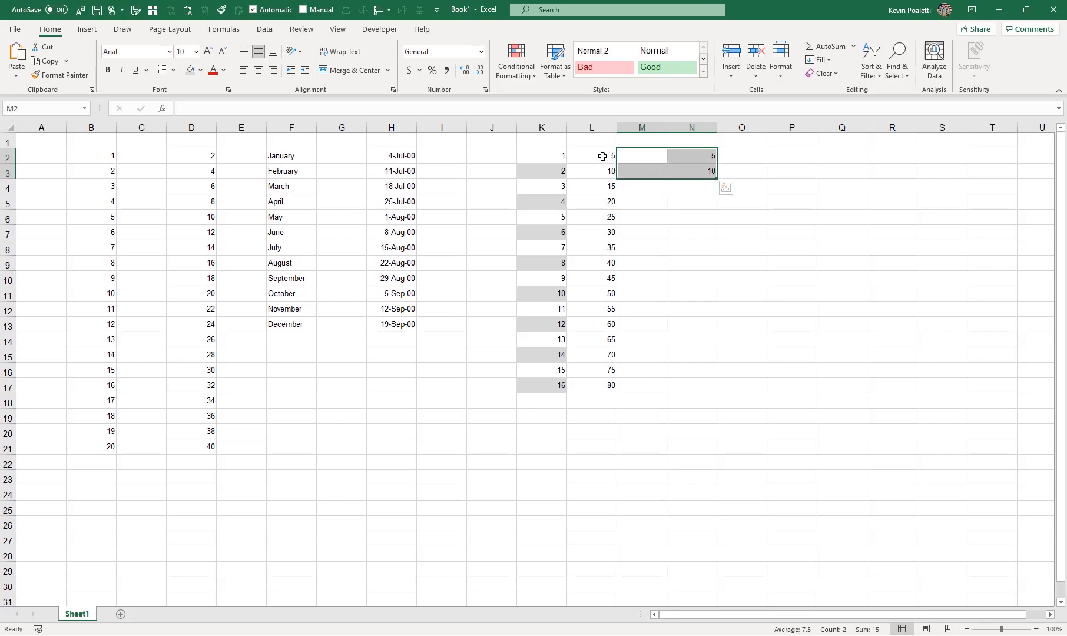
pyautogui.doubleClick(717, 178)
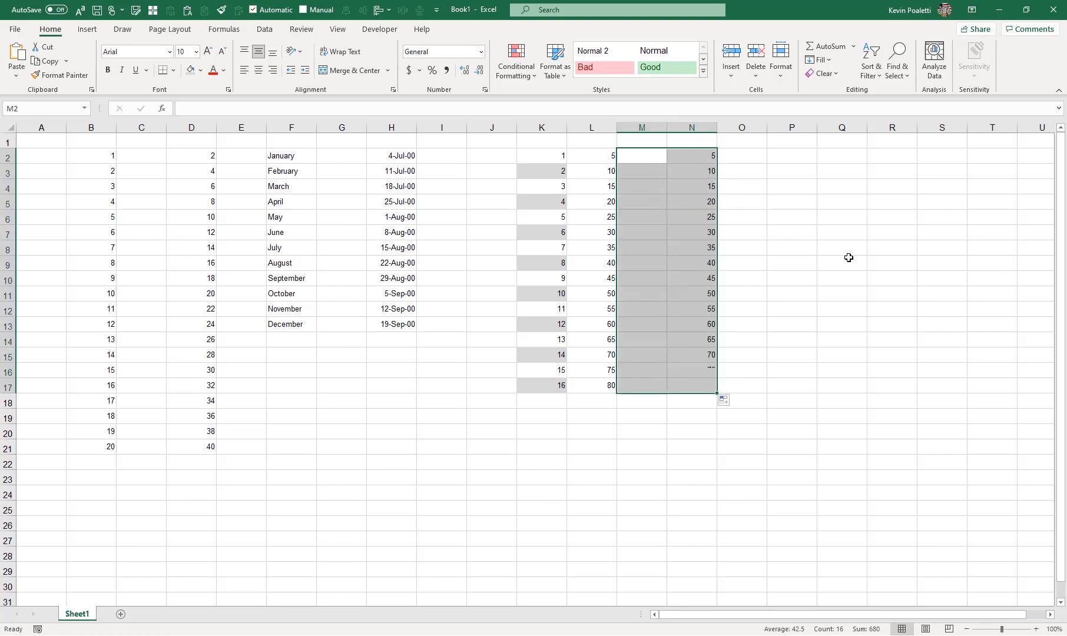
pyautogui.click(698, 156)
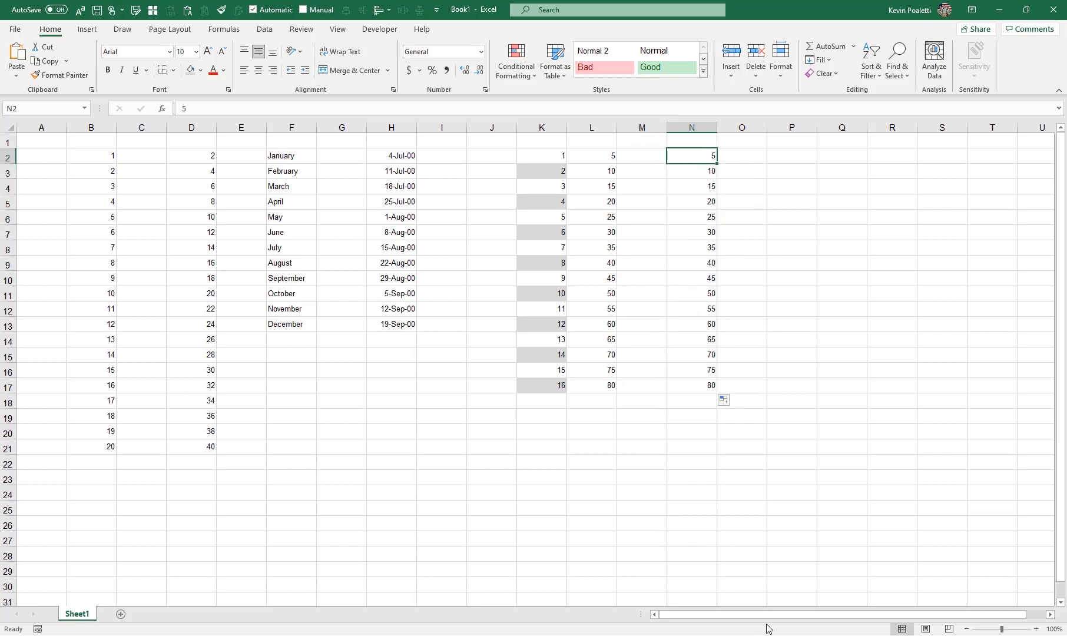
# Step: Enter 100 and 200 in cells P2 and P3
pyautogui.moveTo(789, 616); pyautogui.dragTo(894, 616)
pyautogui.click(1051, 615)
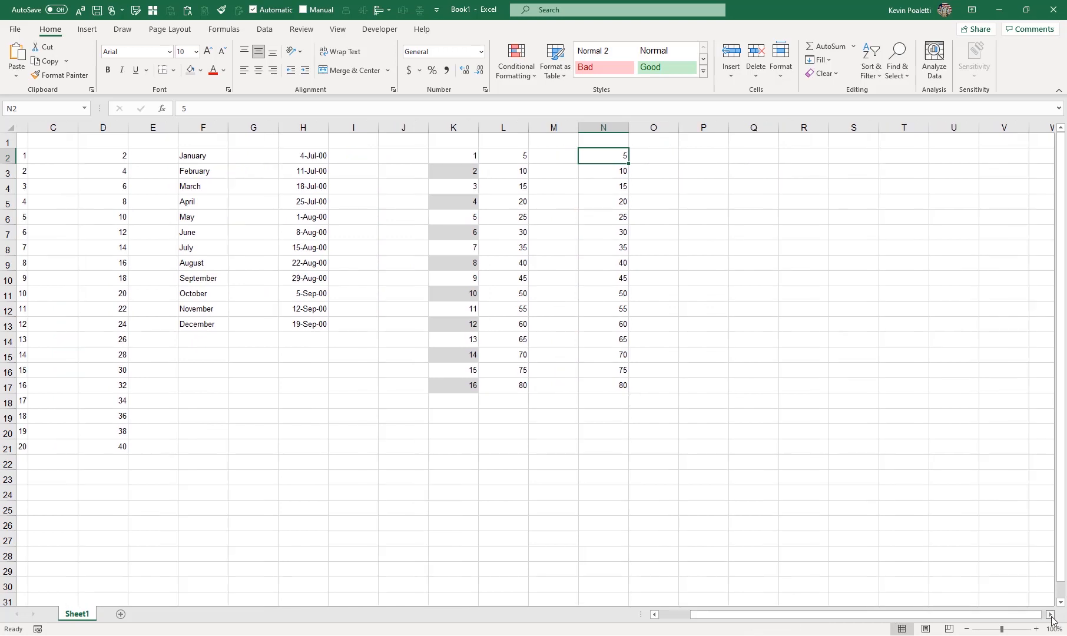
pyautogui.click(451, 158)
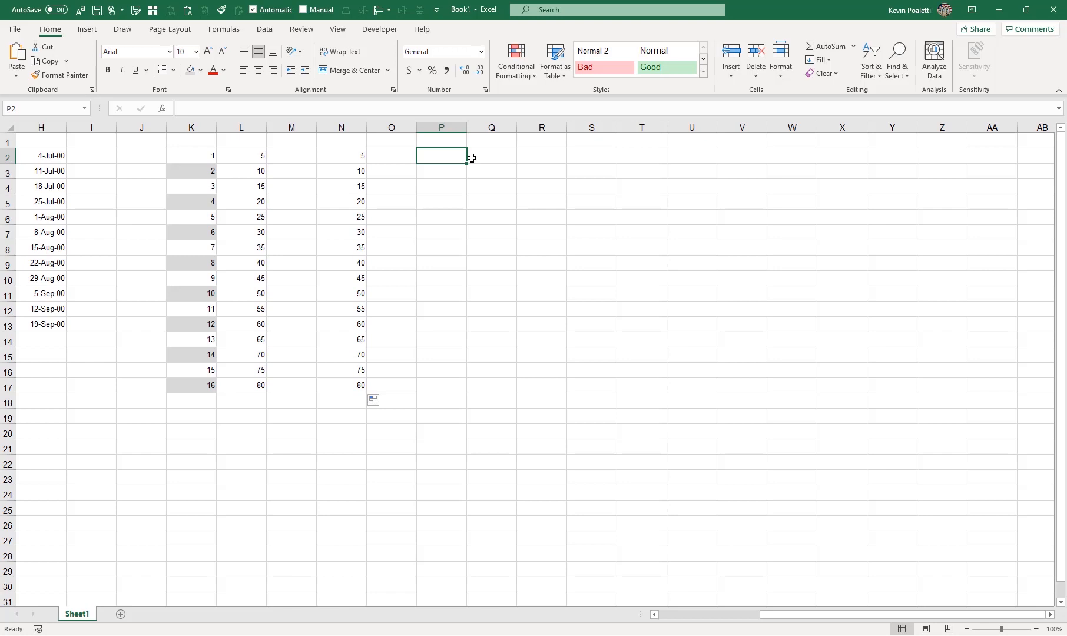
pyautogui.write('1')
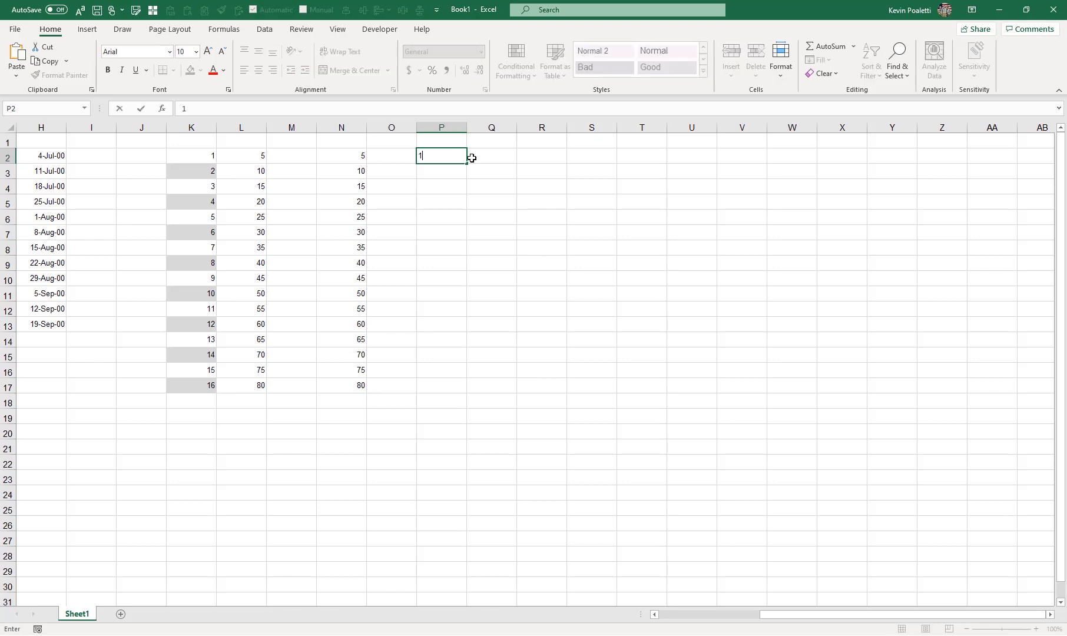
pyautogui.write('00')
pyautogui.press('Return')
pyautogui.write('200')
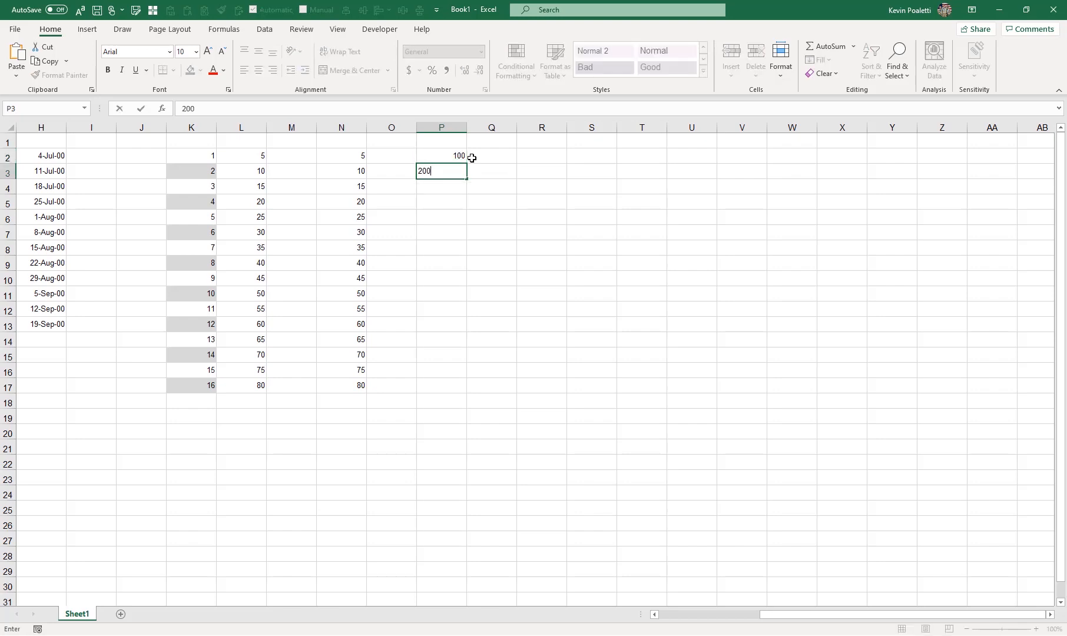
pyautogui.press('Return')
# Step: Extend the 100, 200 series down to P18, then clear P4:P18 again
pyautogui.moveTo(453, 156); pyautogui.dragTo(465, 406)
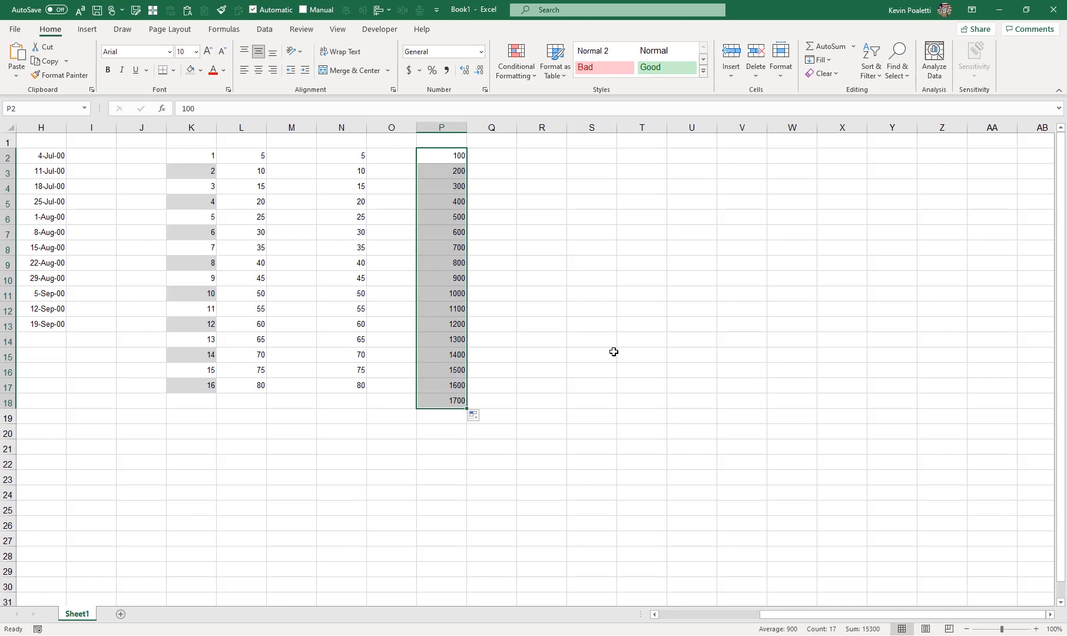
pyautogui.press('Down')
pyautogui.press('Down')
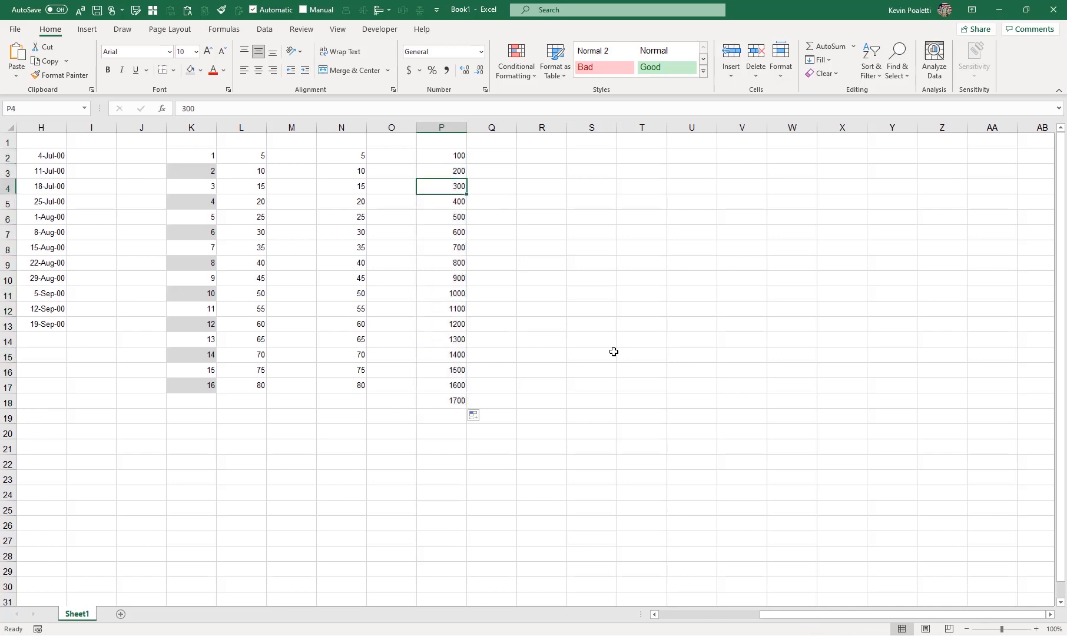
pyautogui.hotkey('ctrl', 'shift', 'Down')
pyautogui.press('Delete')
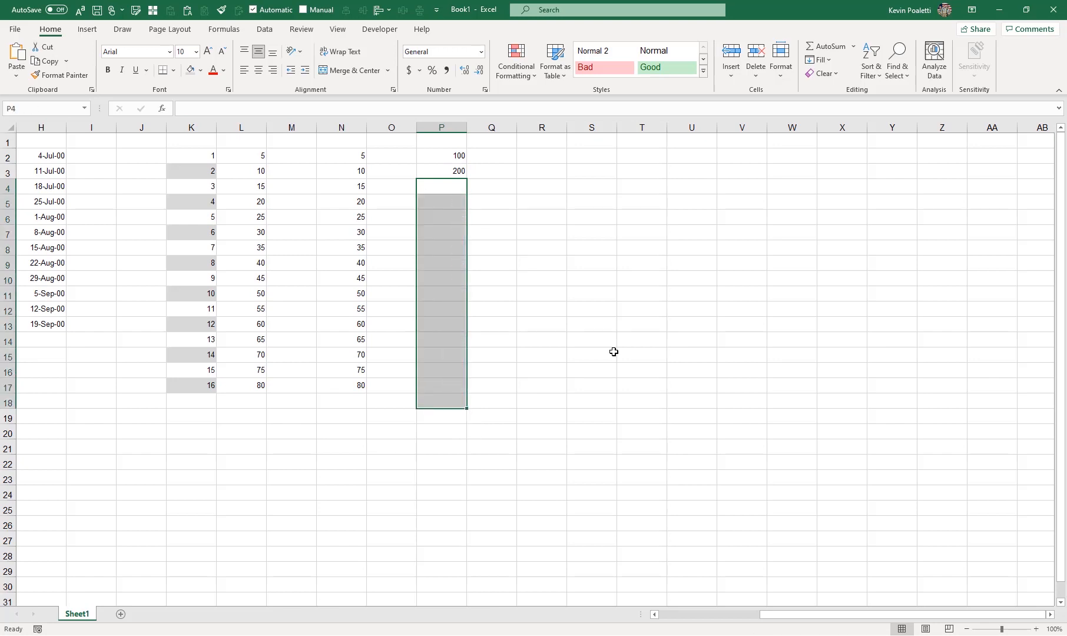
pyautogui.press('Up')
pyautogui.press('Up')
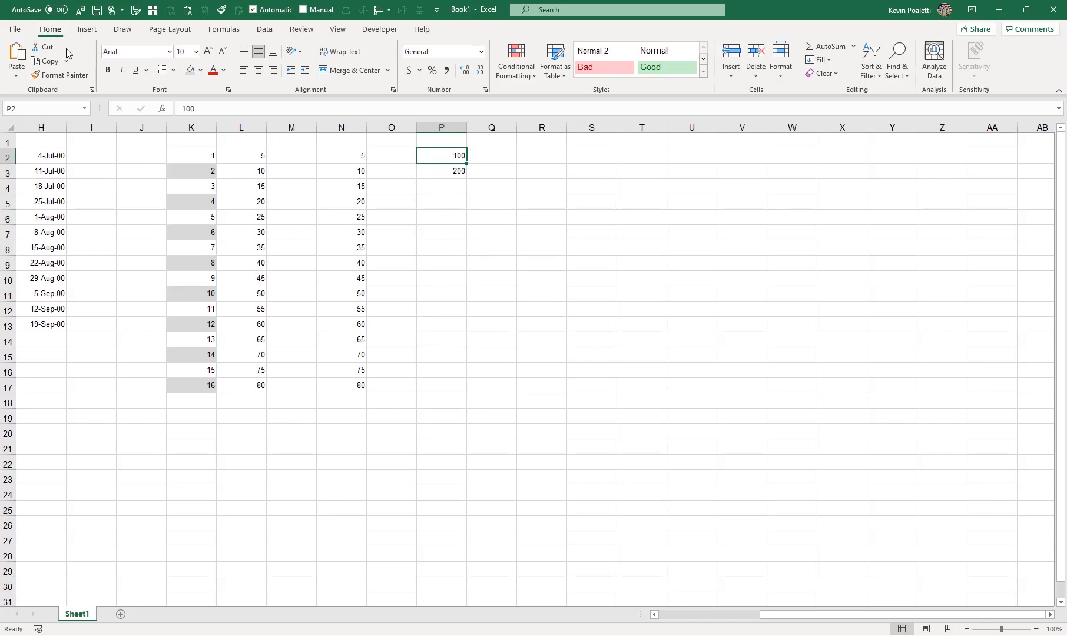
# Step: Fill a linear series down column P from P2 with step value 100 and stop value 375000
pyautogui.click(827, 61)
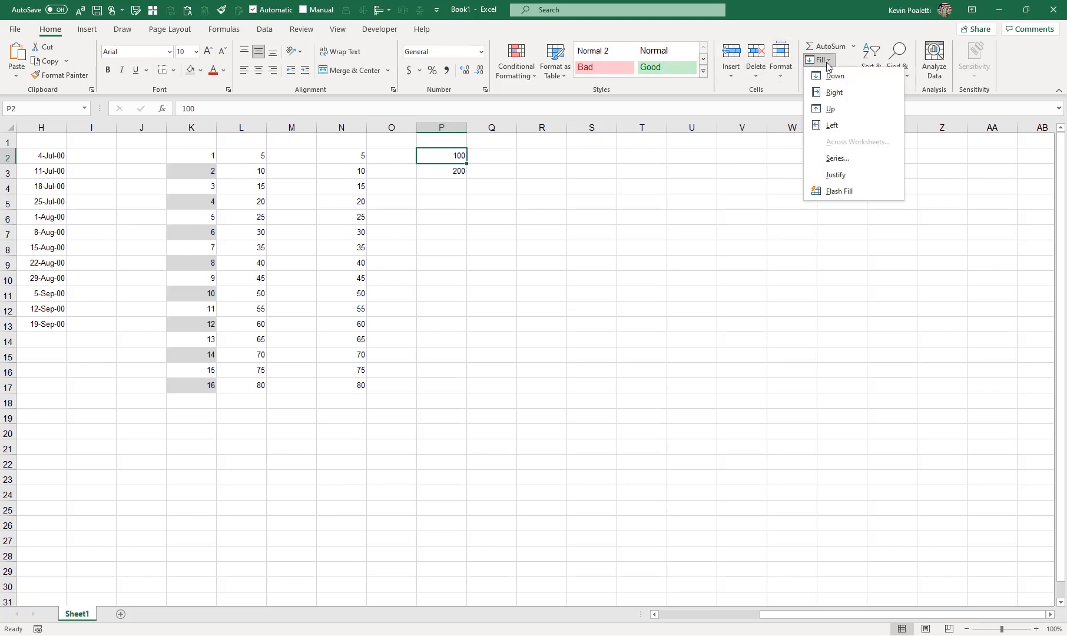
pyautogui.click(857, 158)
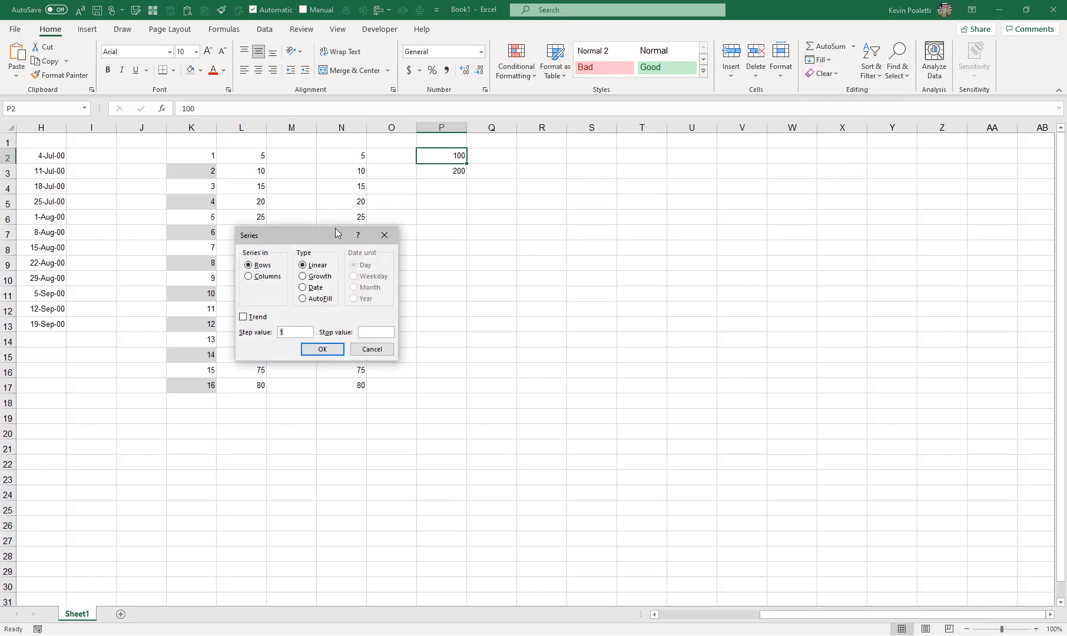
pyautogui.moveTo(287, 237); pyautogui.dragTo(558, 172)
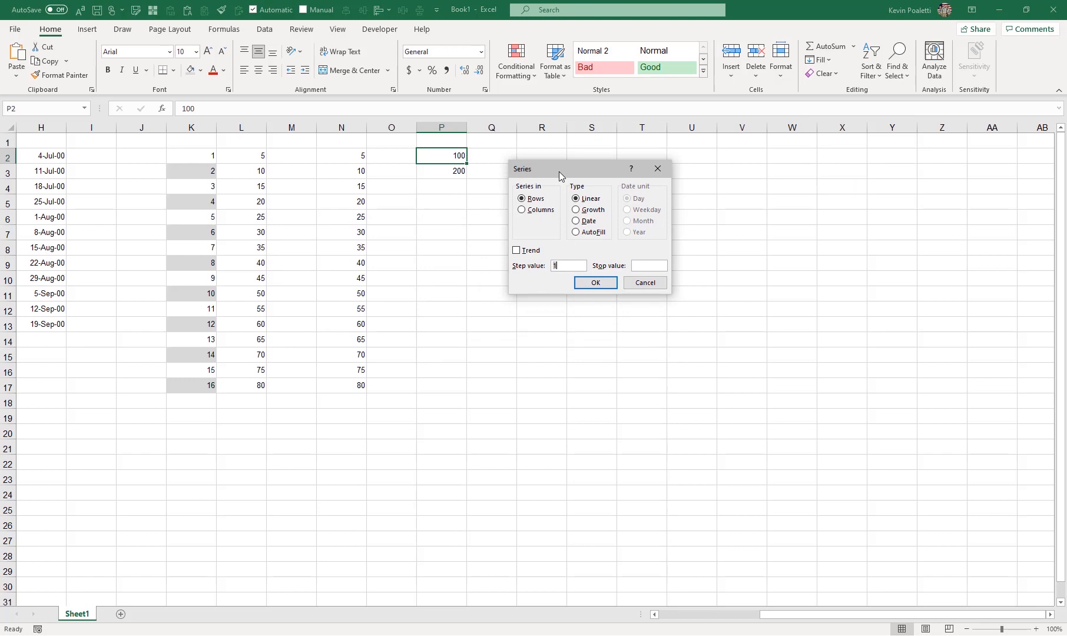
pyautogui.click(537, 210)
pyautogui.click(565, 264)
pyautogui.write('00')
pyautogui.click(647, 267)
pyautogui.write('375000')
pyautogui.click(608, 286)
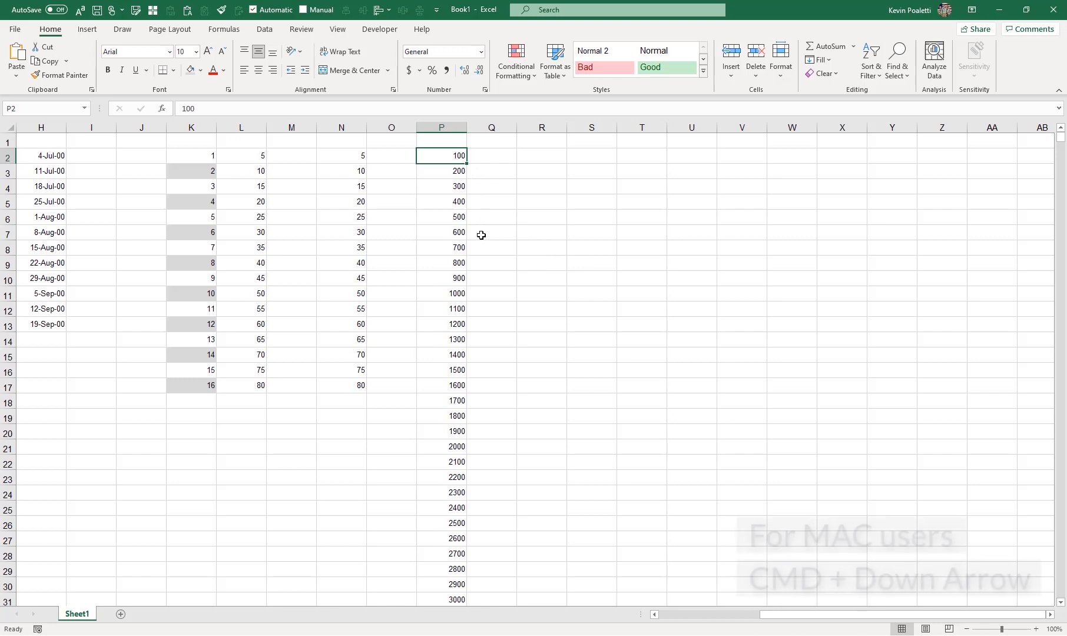
# Step: Jump to the end of the column P series and back to the top
pyautogui.hotkey('ctrl', 'Down')
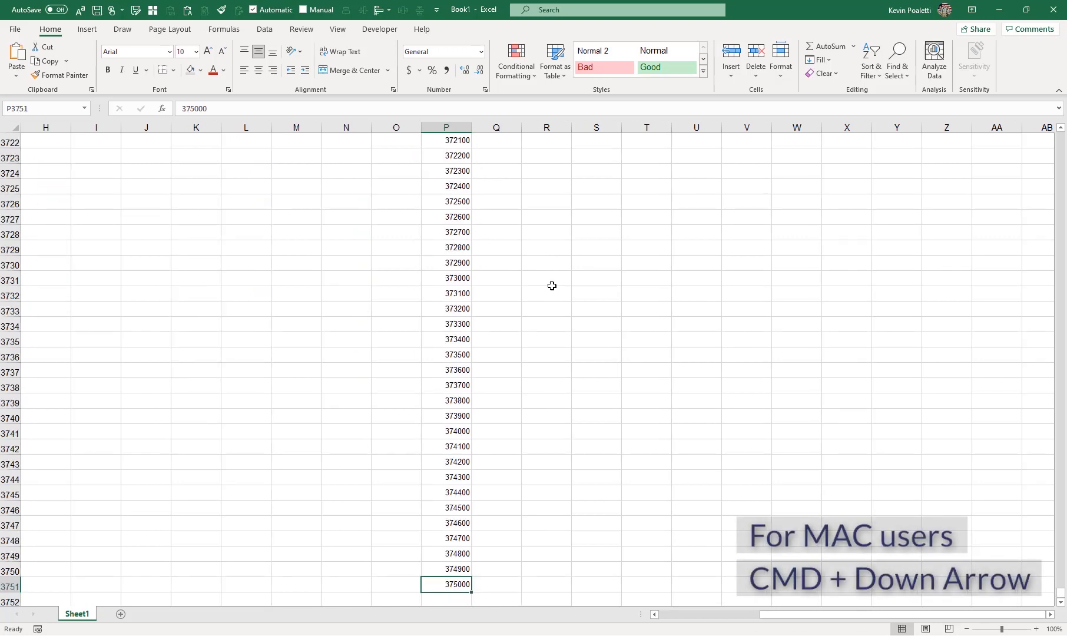
pyautogui.hotkey('ctrl', 'Up')
pyautogui.hotkey('ctrl', 'Up')
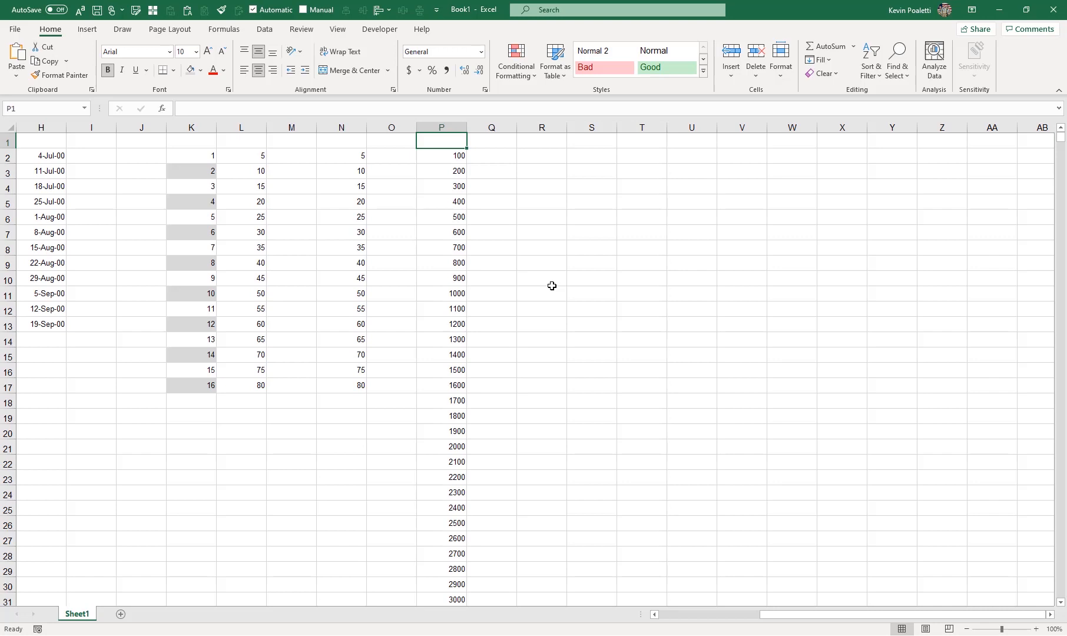
# Step: Enter 1 in cell R2, keeping it selected
pyautogui.press('Right')
pyautogui.press('Right')
pyautogui.press('Down')
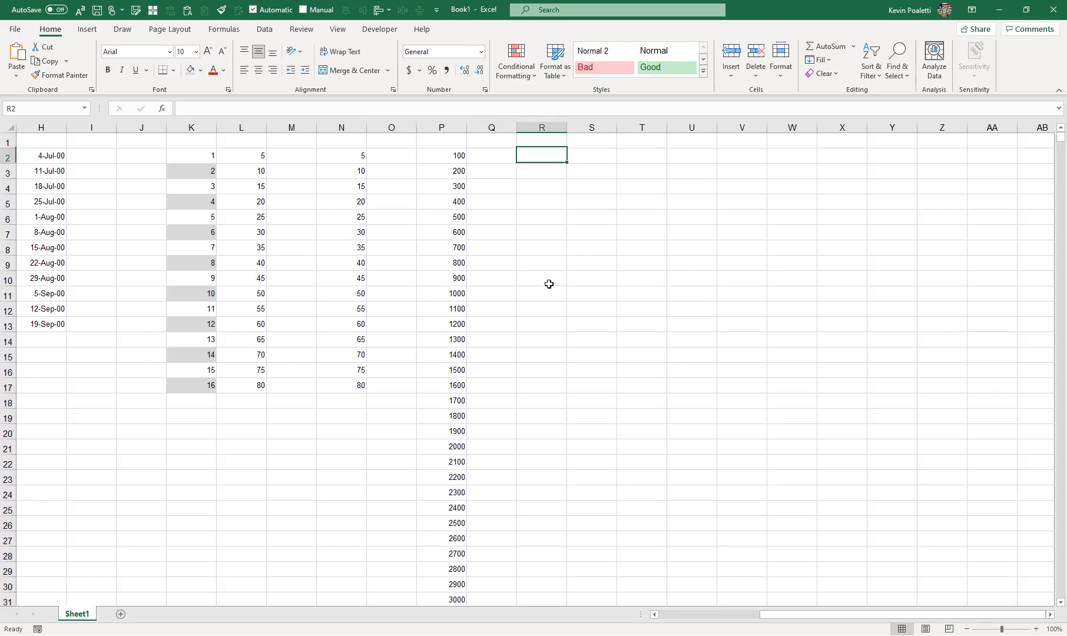
pyautogui.write('1')
pyautogui.hotkey('ctrl', 'Return')
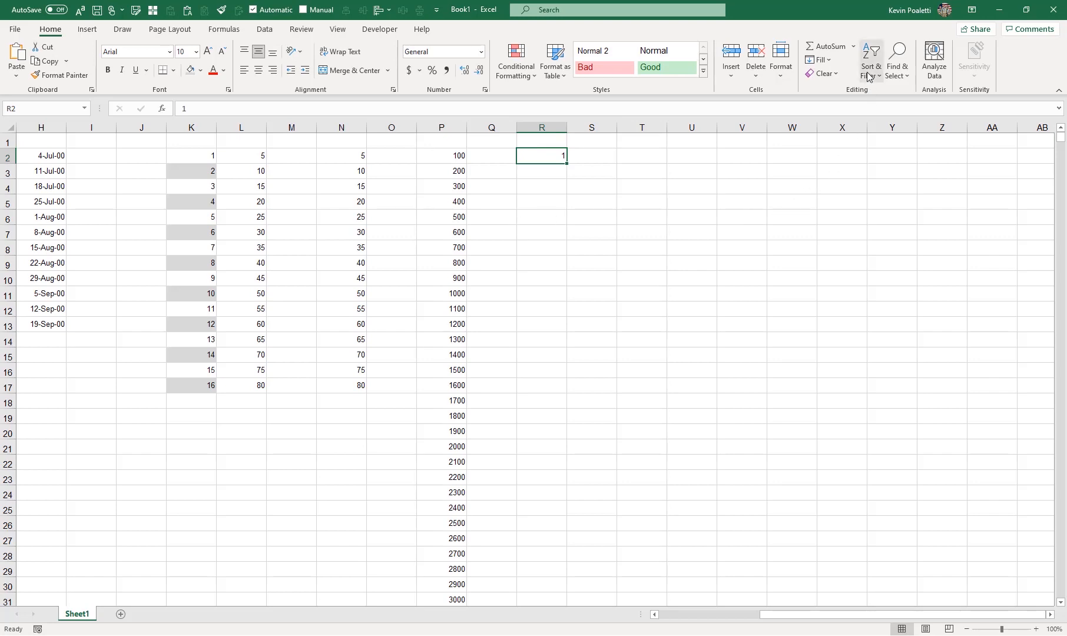
# Step: Fill a growth series down column R from R2 with step value 2 and stop value 100000
pyautogui.click(824, 61)
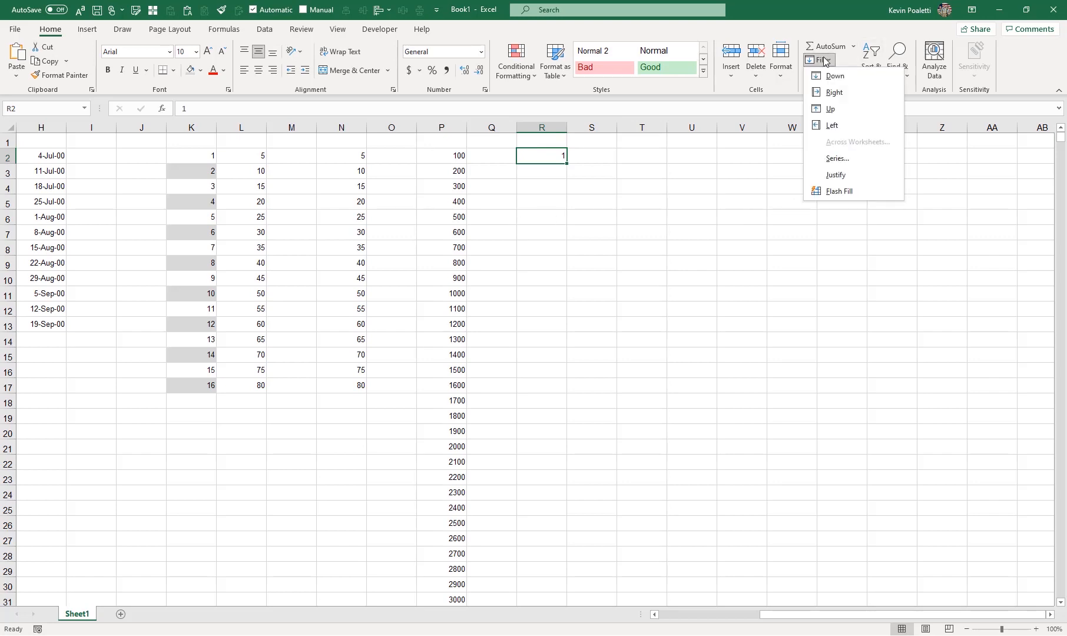
pyautogui.click(837, 159)
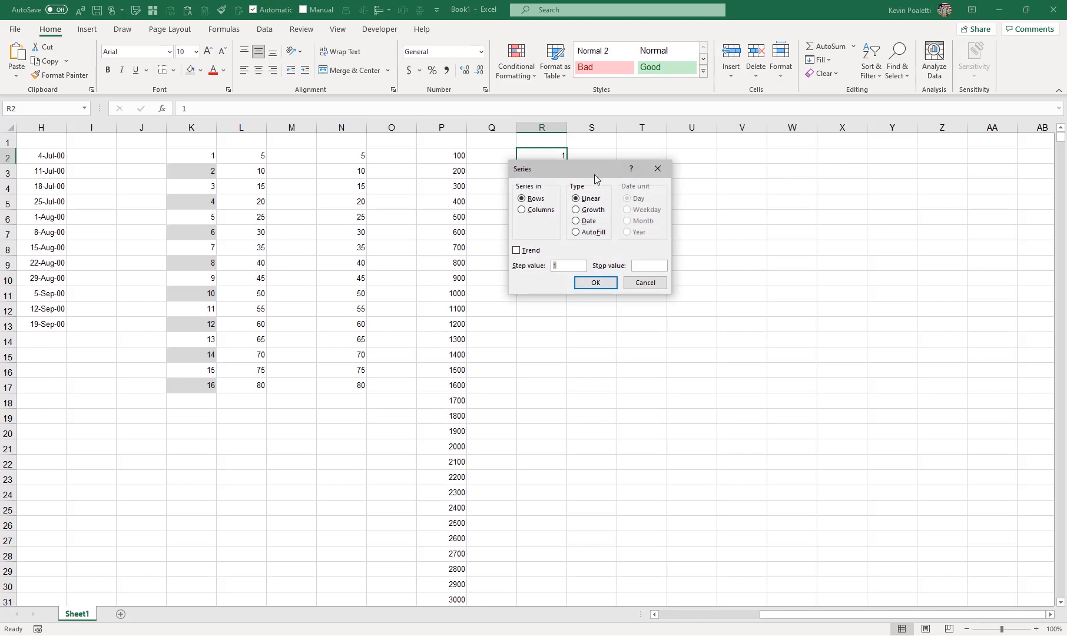
pyautogui.click(538, 209)
pyautogui.click(585, 211)
pyautogui.click(565, 266)
pyautogui.press('BackSpace')
pyautogui.write('2')
pyautogui.click(640, 265)
pyautogui.write('100000')
pyautogui.click(607, 286)
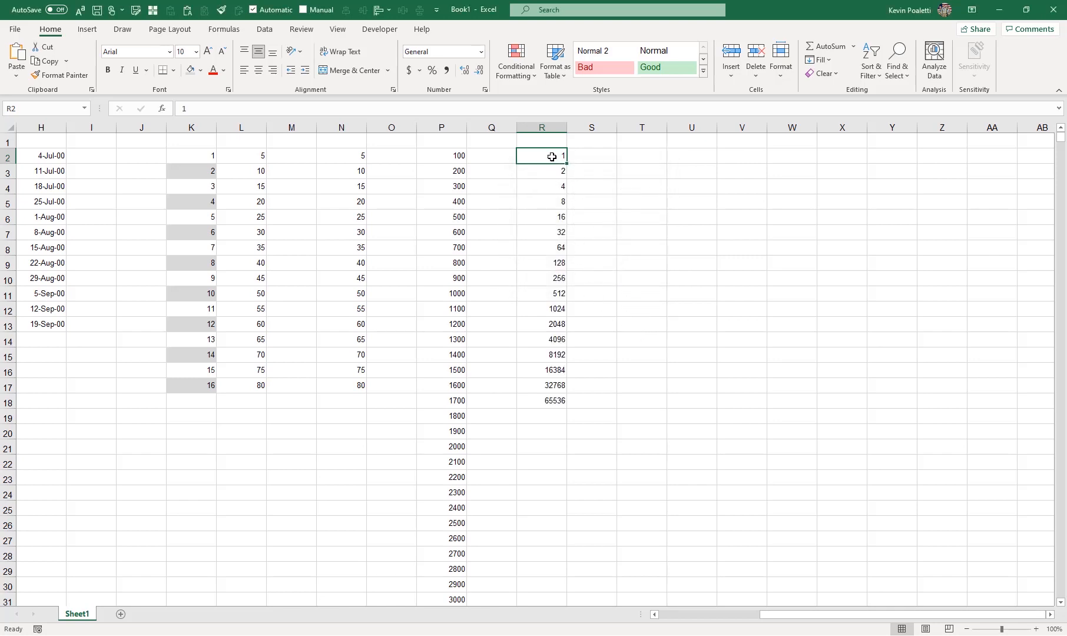
# Step: Step through the column R growth values cell by cell, then return to the start of the sheet
pyautogui.press('Down')
pyautogui.press('Down')
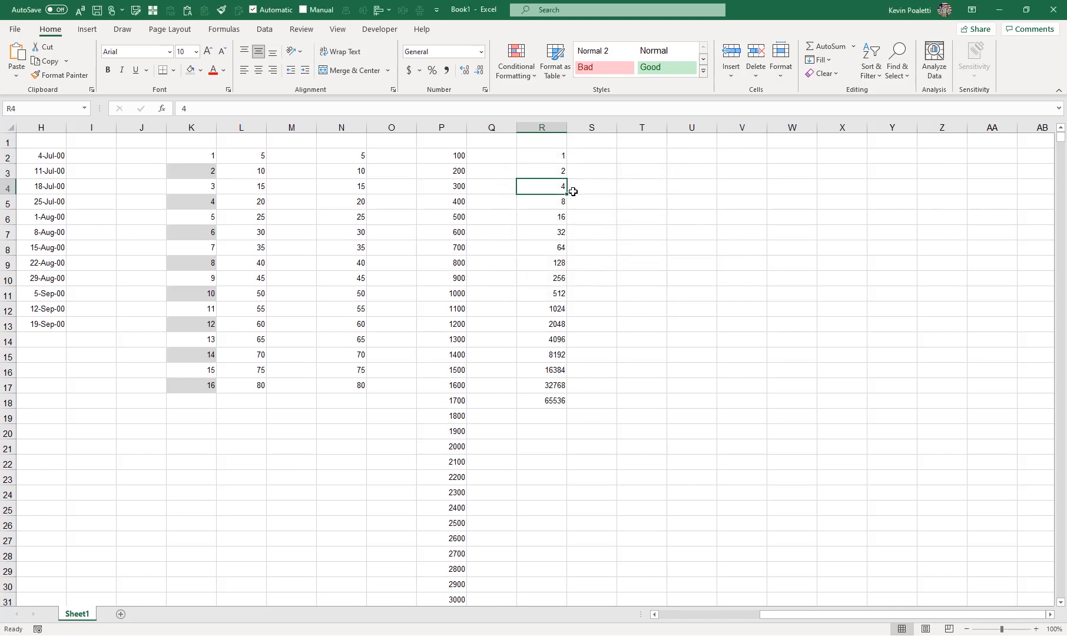
pyautogui.press('Up')
pyautogui.press('Up')
pyautogui.press('Down')
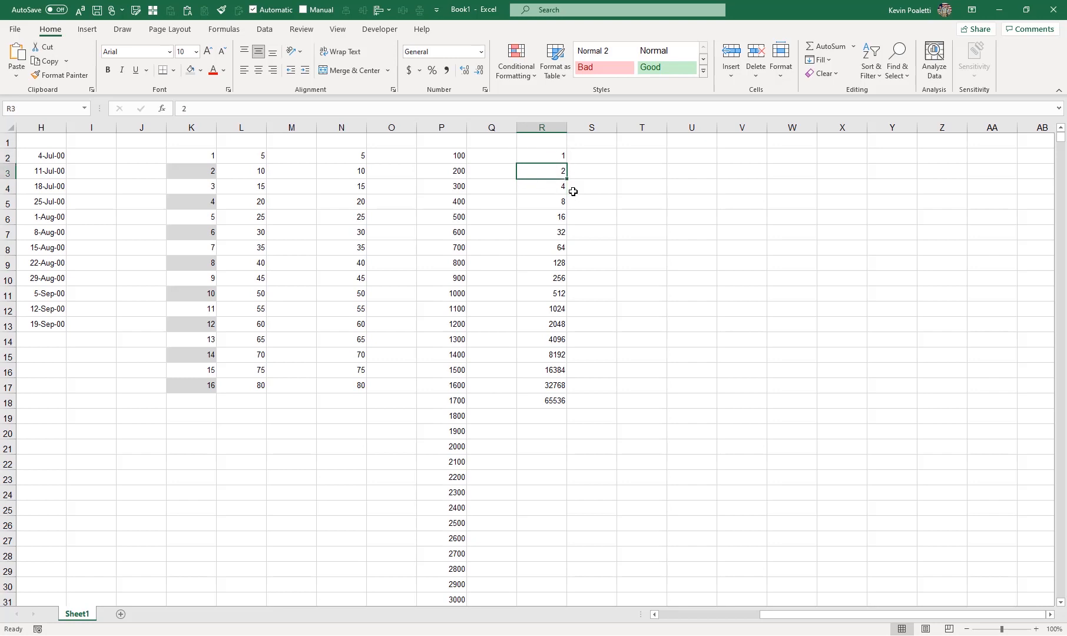
pyautogui.press('Down')
pyautogui.press('Down')
pyautogui.press('Down')
pyautogui.press('Down')
pyautogui.press('Down')
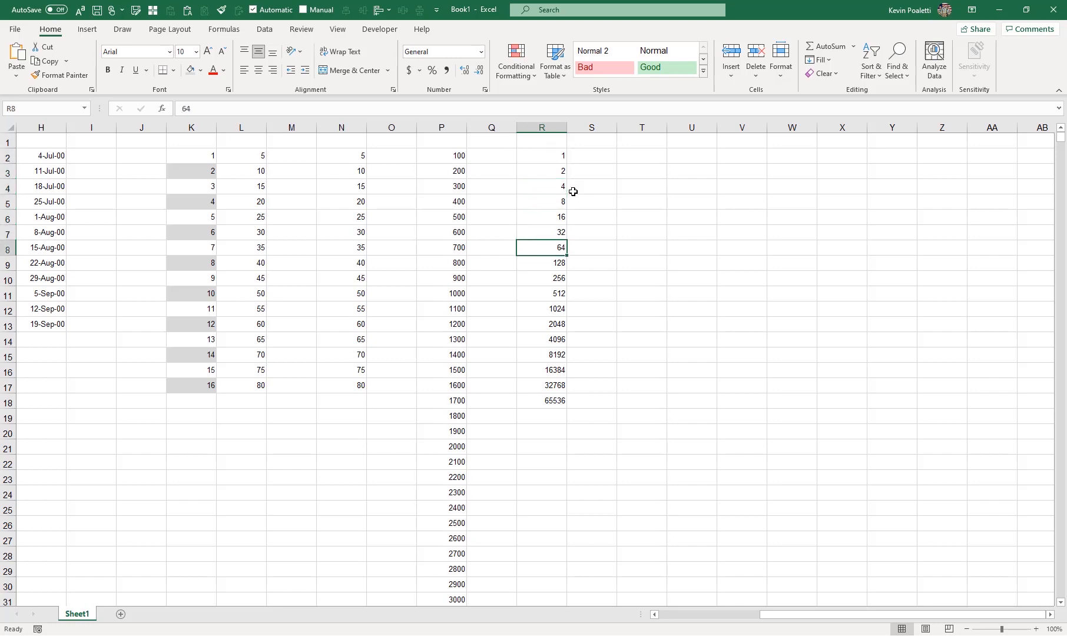
pyautogui.press('Down')
pyautogui.press('Down')
pyautogui.press('Down')
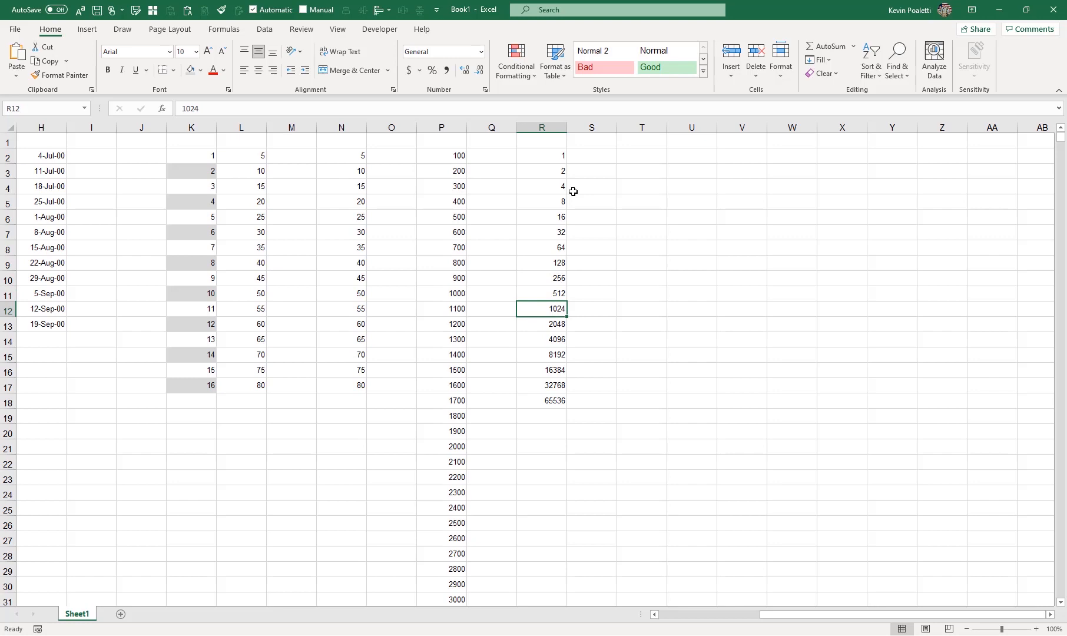
pyautogui.press('Down')
pyautogui.press('Down')
pyautogui.press('Down')
pyautogui.press('Down')
pyautogui.press('Down')
pyautogui.press('Down')
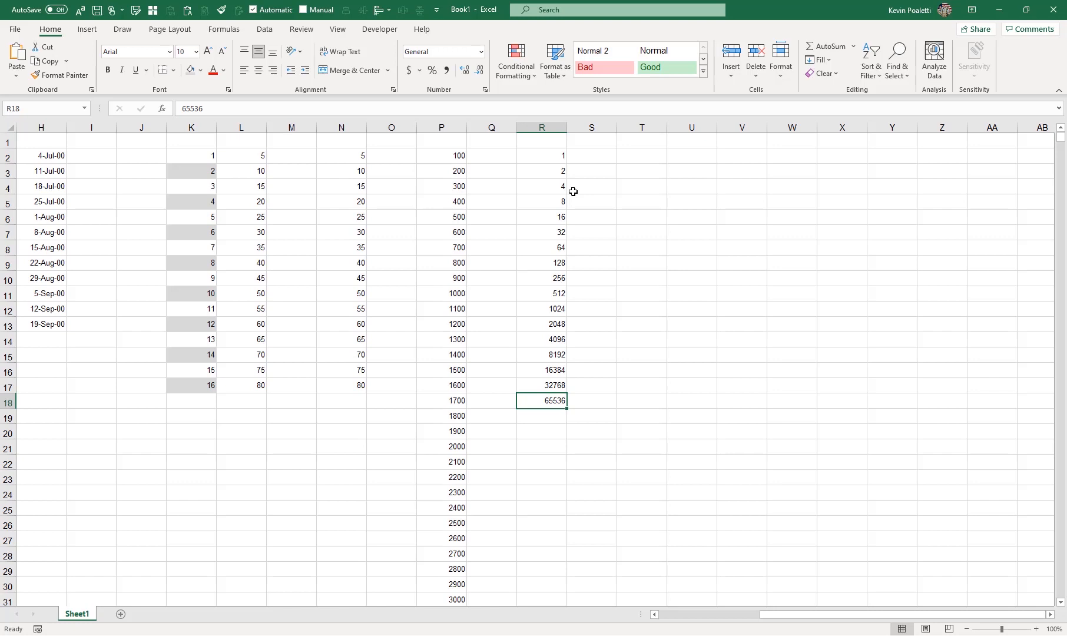
pyautogui.moveTo(781, 615); pyautogui.dragTo(670, 615)
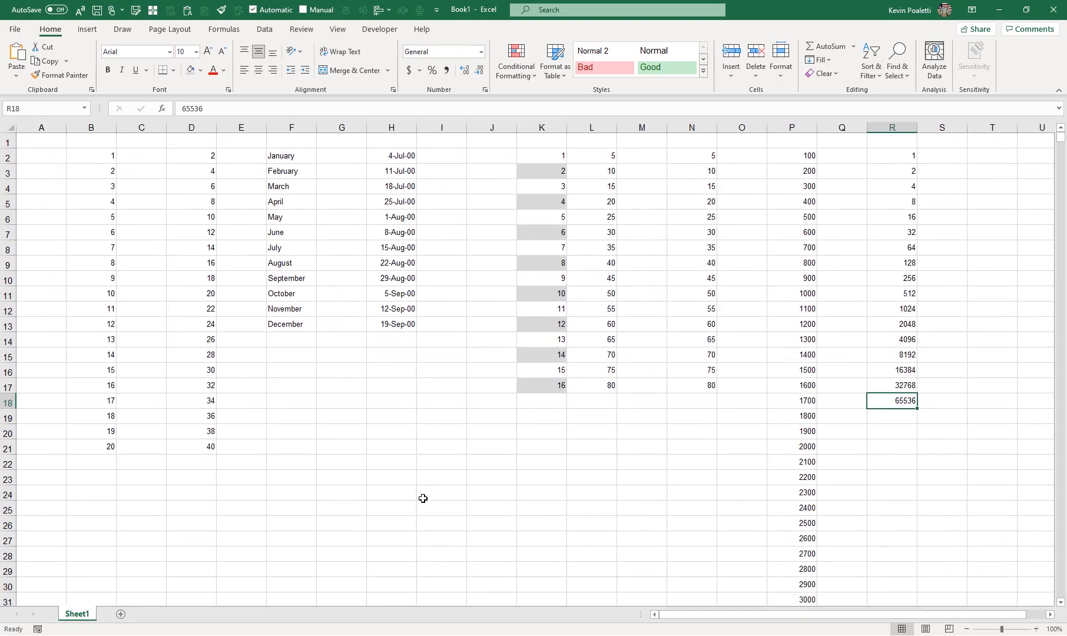
pyautogui.click(52, 142)
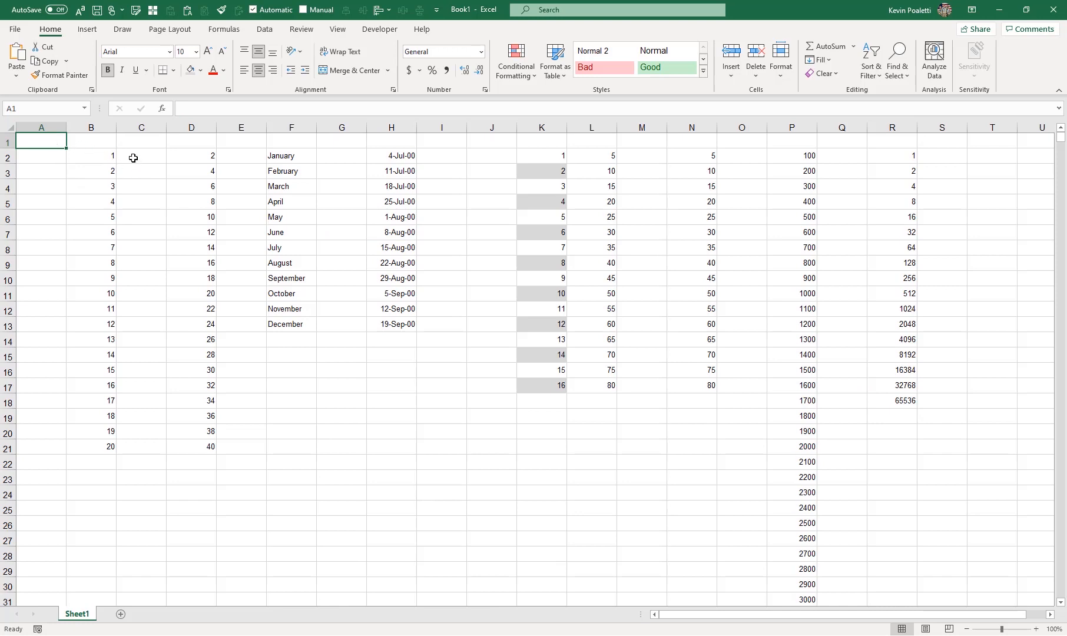
pyautogui.click(114, 156)
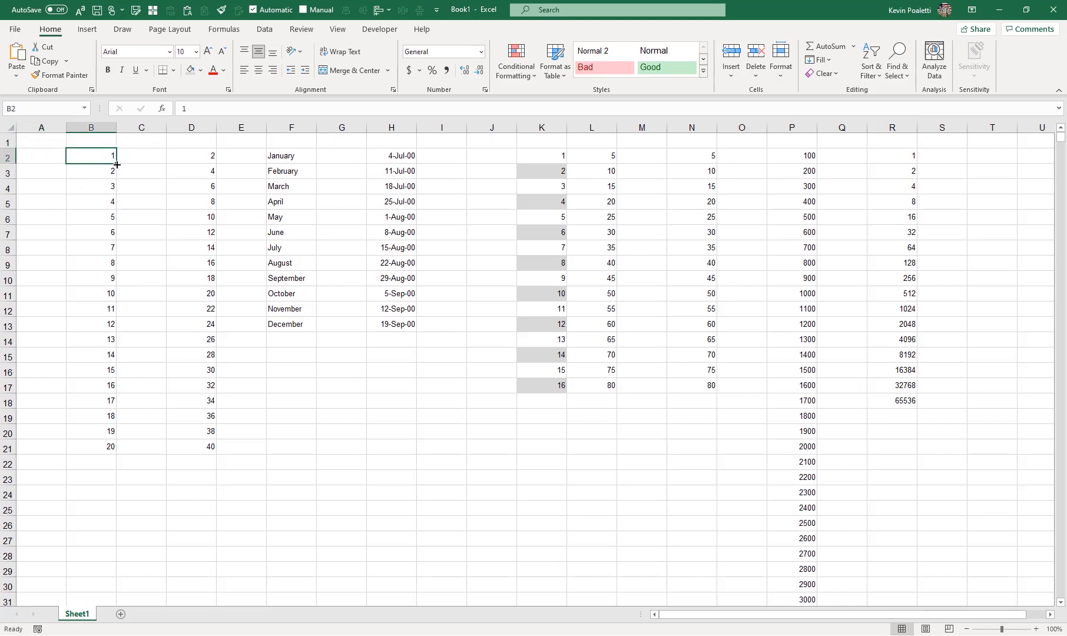